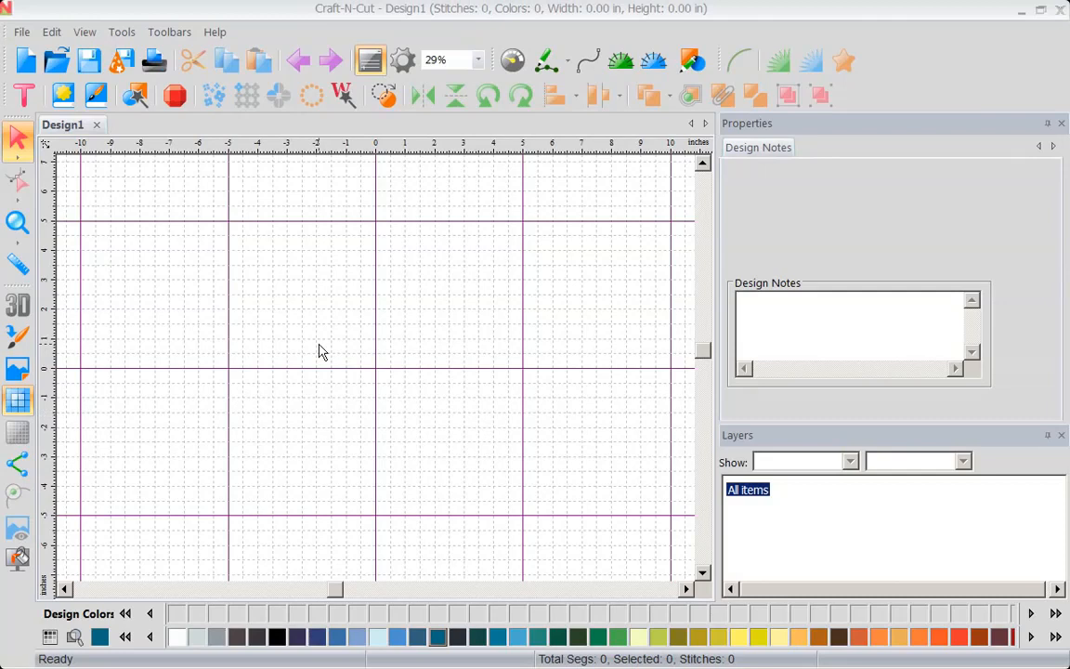
Show the cutting mat and apply the CAMEO 12x12 in mat with a 12.00 x 12.00 in portrait page and cut border.
mouse_move(41, 457)
left_mouse_down()
mouse_move(35, 416)
mouse_move(9, 416)
mouse_move(5, 455)
left_mouse_up()
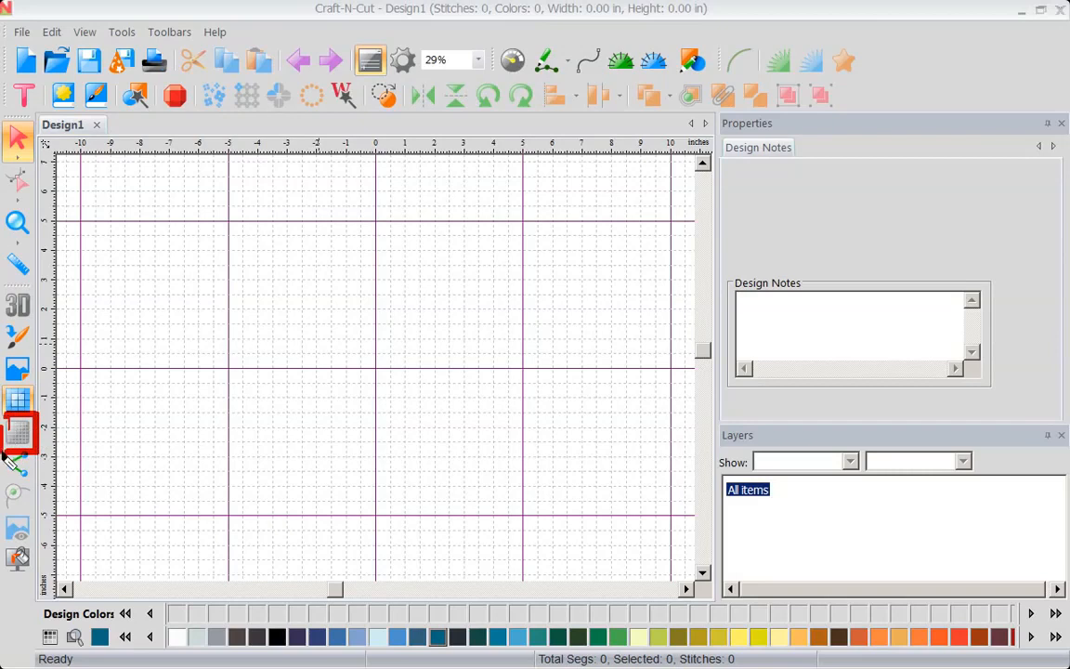
left_click(17, 436)
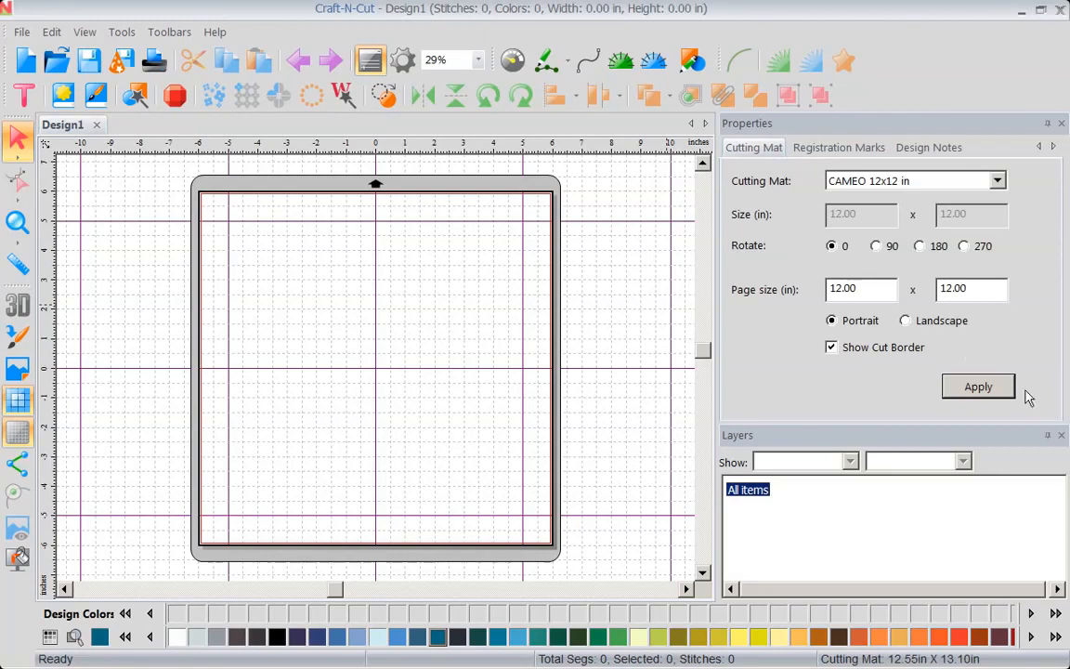
left_click(975, 390)
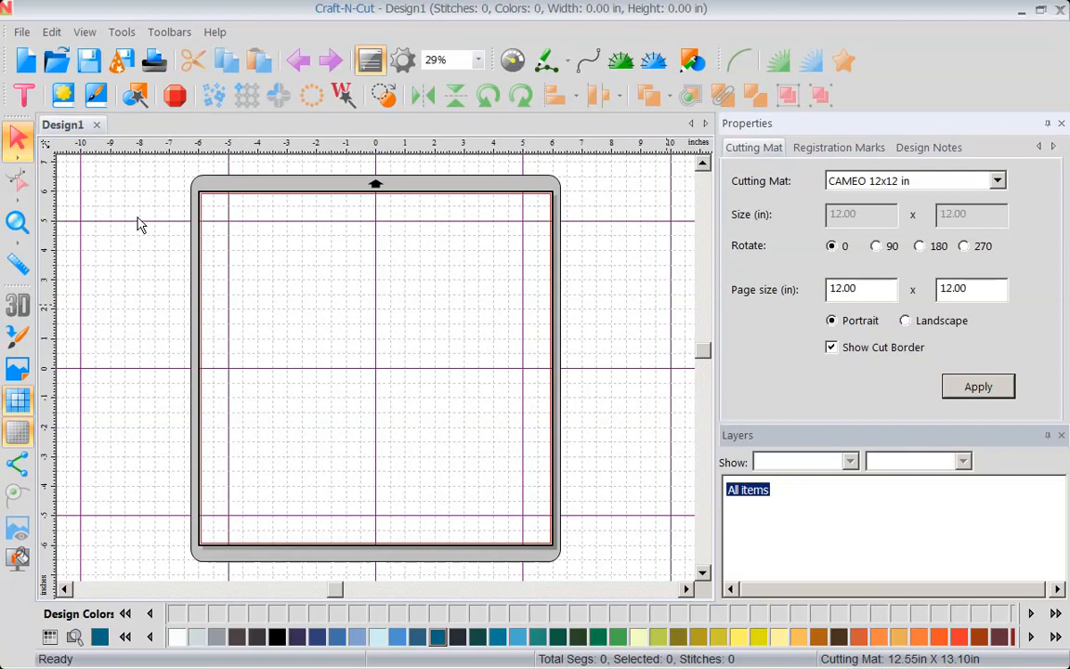
Look through the custom shapes library and close it without inserting a shape.
left_click(62, 97)
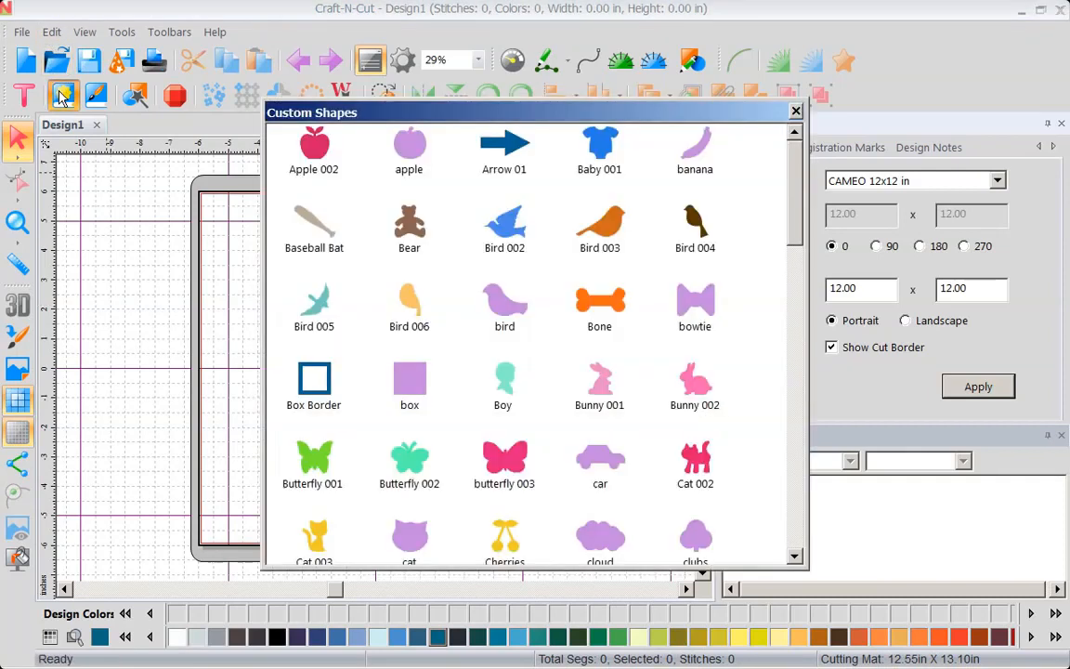
left_click_drag(794, 195, 811, 167)
left_click(796, 111)
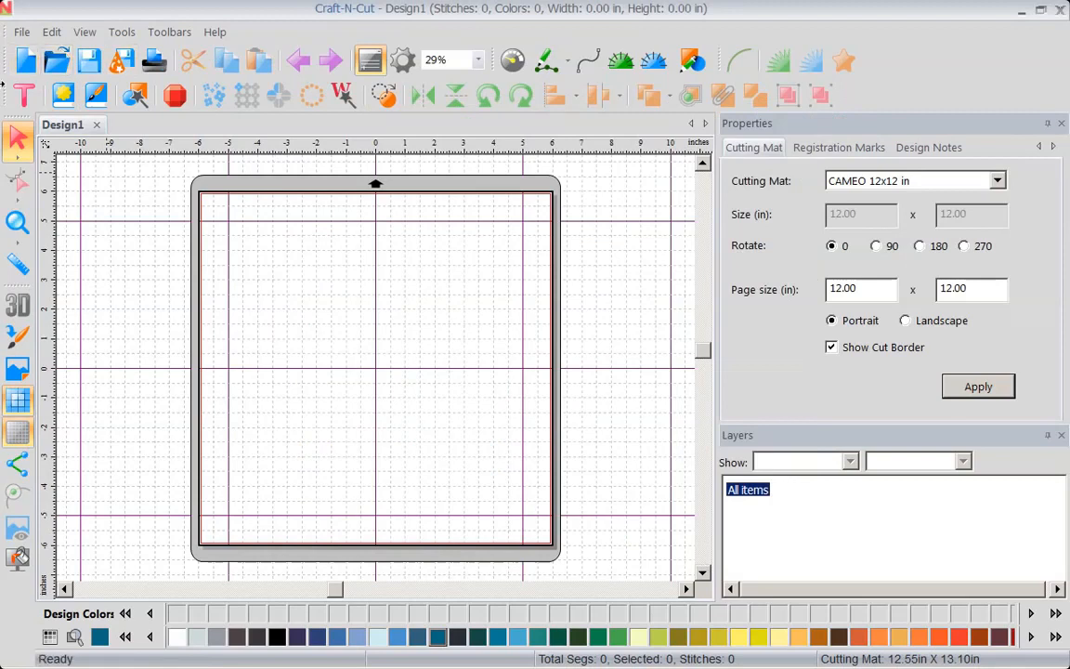
left_click(56, 61)
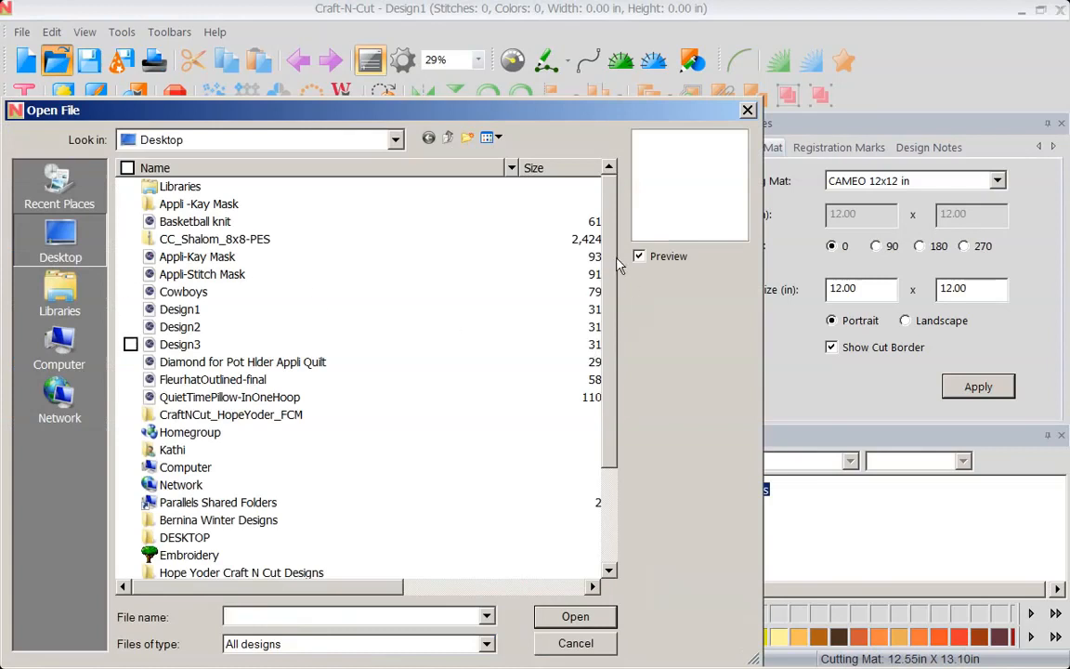
left_click_drag(610, 261, 611, 273)
scroll(553, 260, "down", 1)
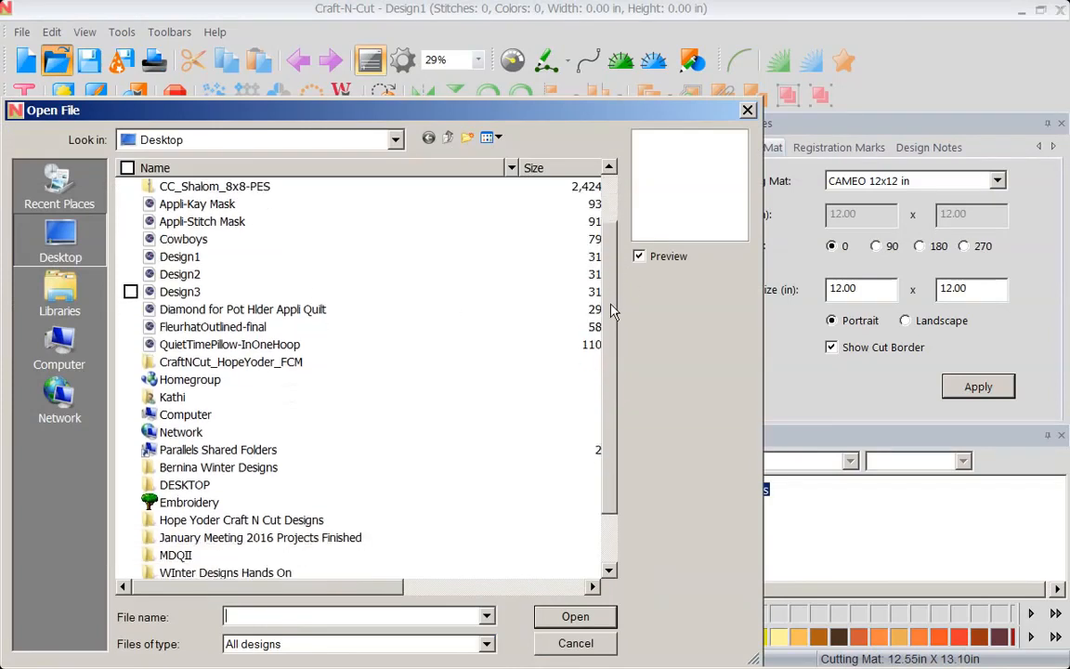
left_click(291, 522)
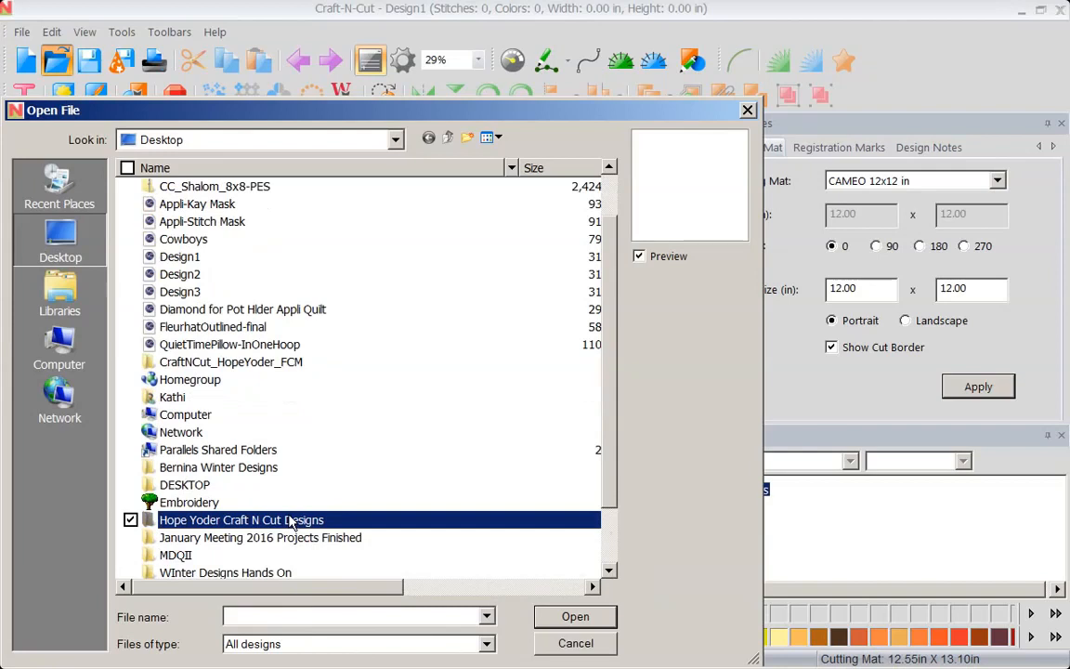
double_click(167, 520)
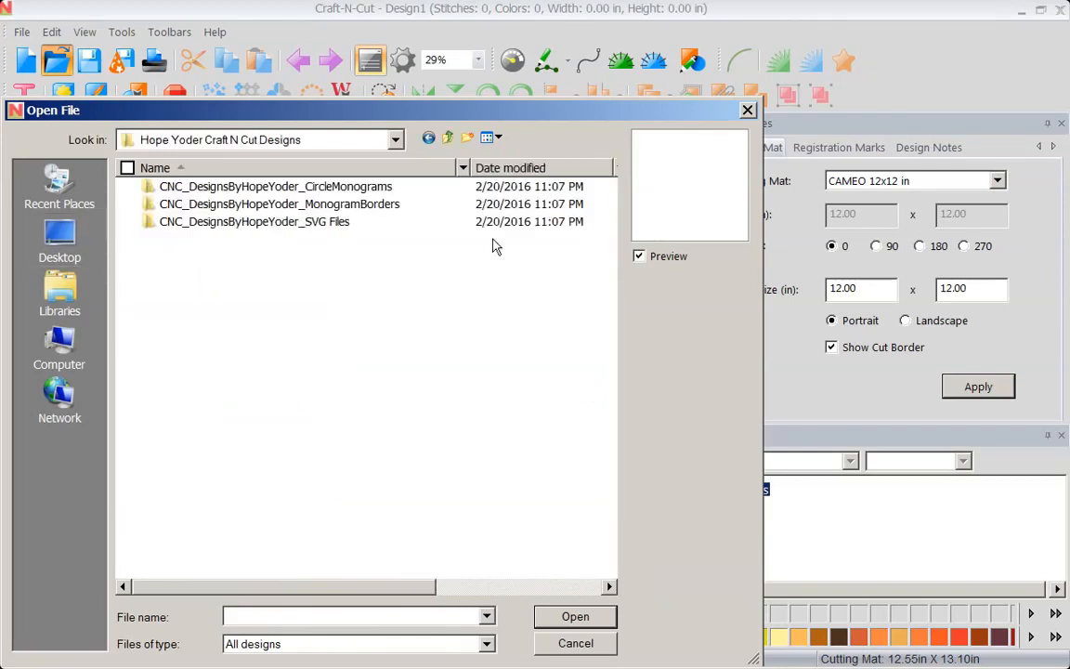
double_click(294, 222)
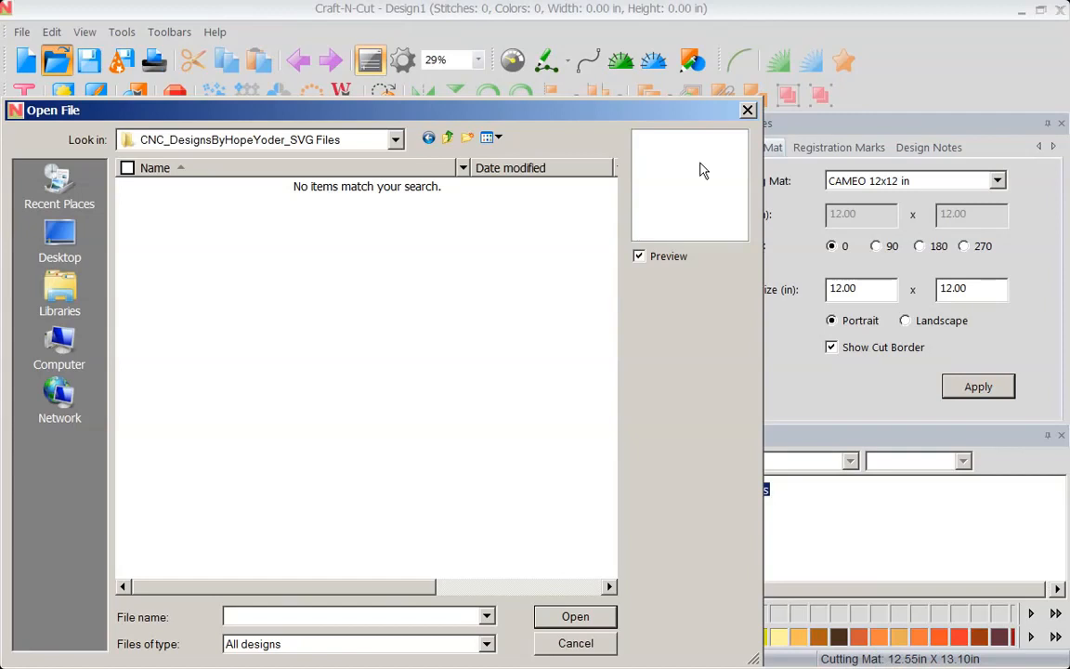
left_click(747, 109)
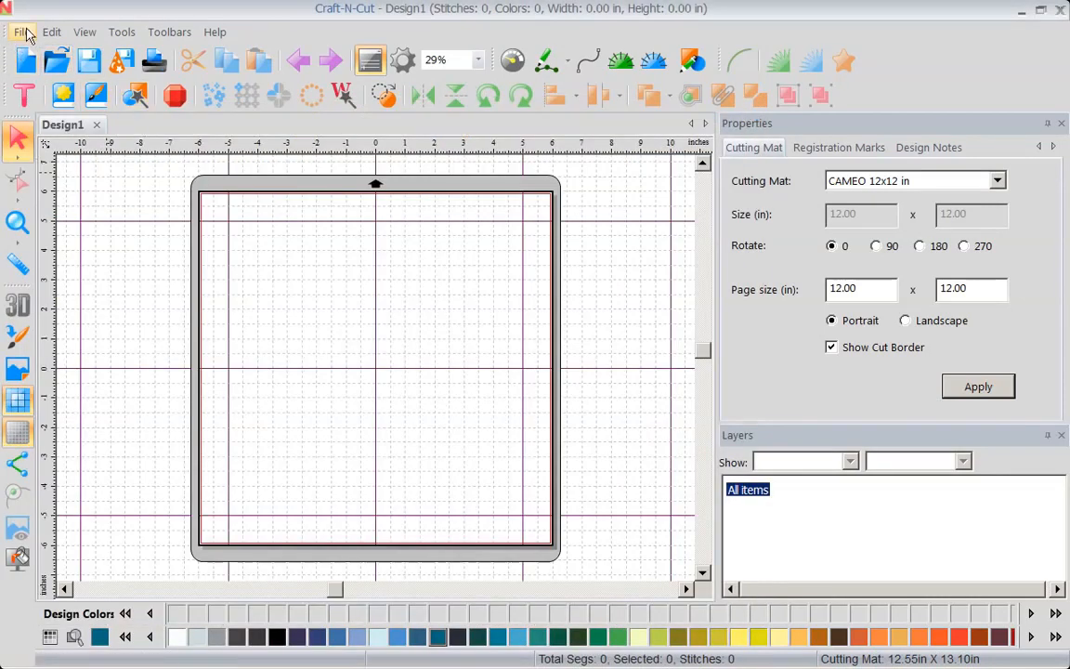
left_click(22, 31)
left_click(56, 169)
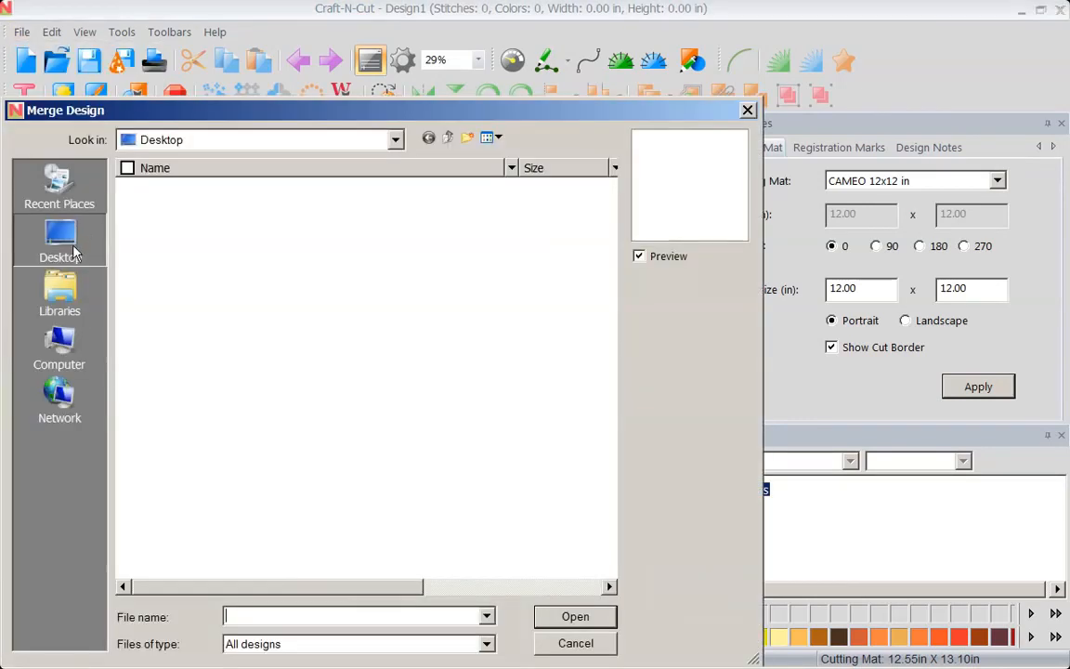
left_click(746, 111)
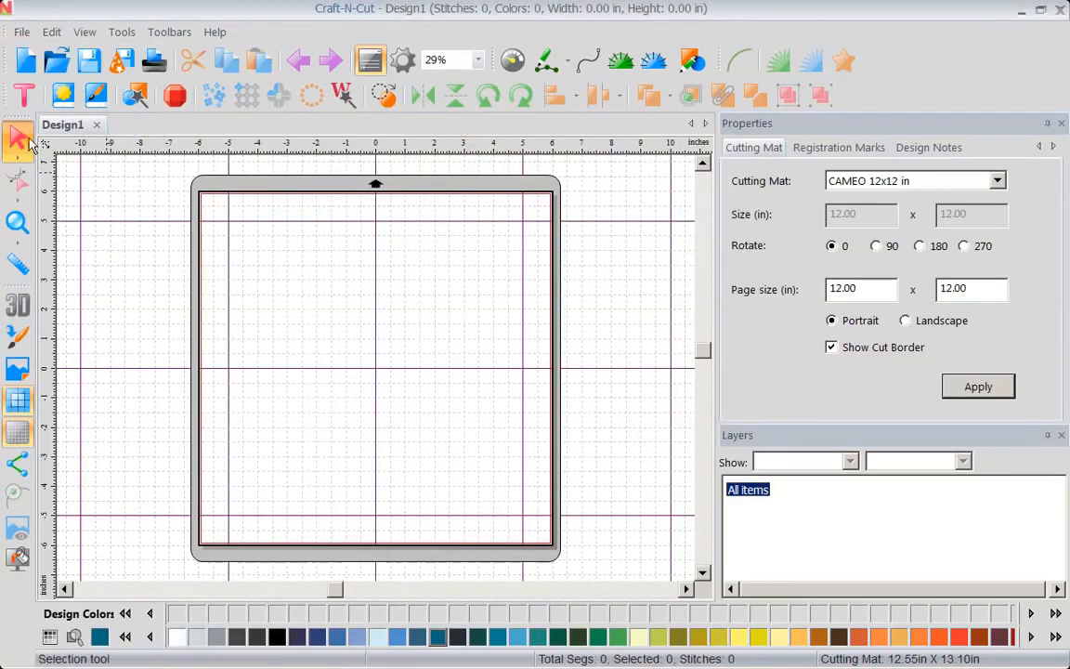
Start an artwork import and browse to the CNC_DesignsByHopeYoder_SVG Files folder inside Hope Yoder Craft N Cut Designs on the desktop.
left_click(23, 33)
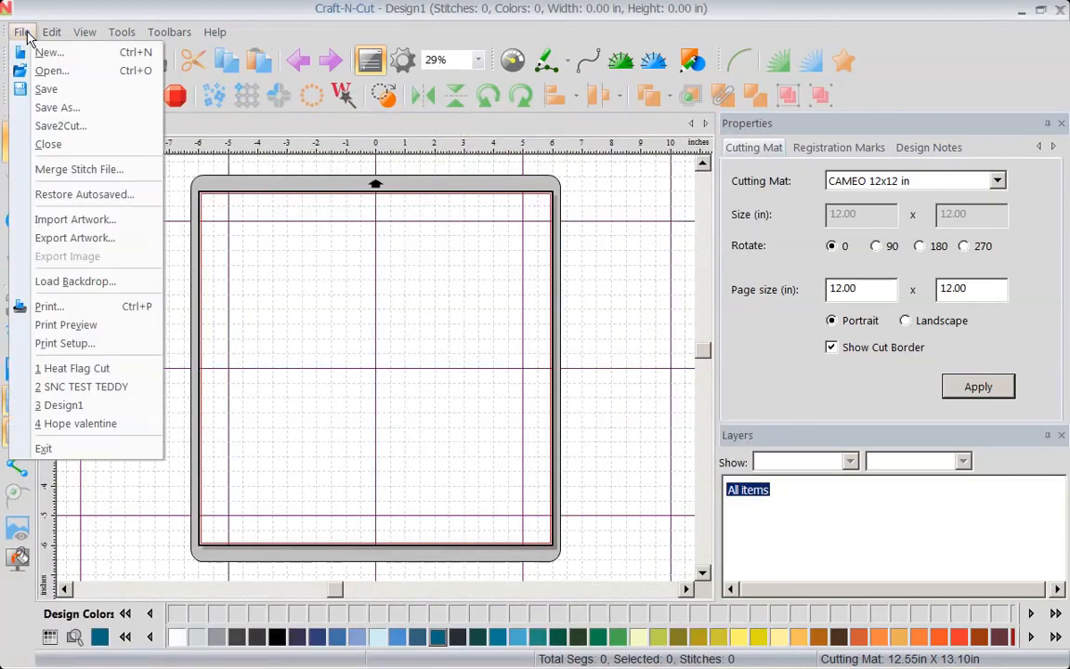
left_click(72, 223)
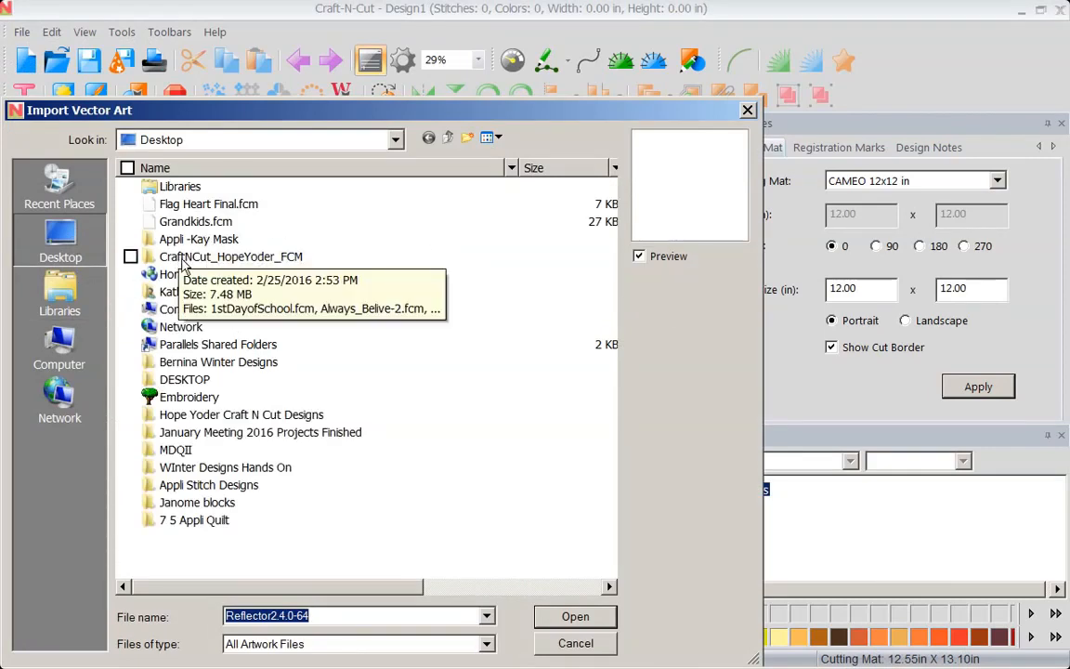
left_click(188, 418)
double_click(189, 418)
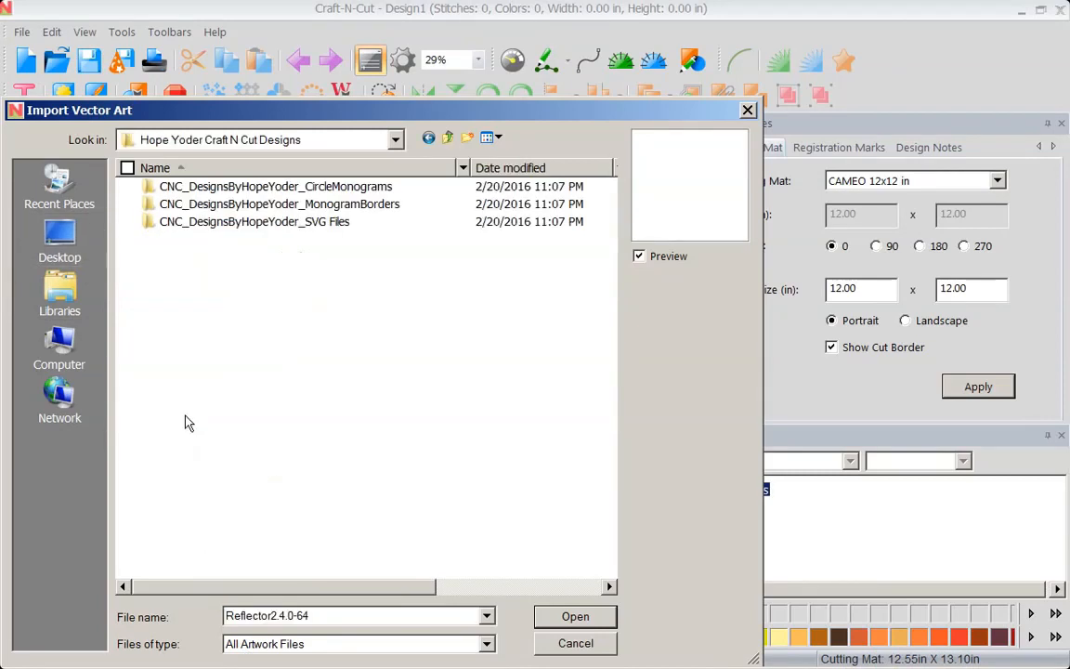
double_click(293, 223)
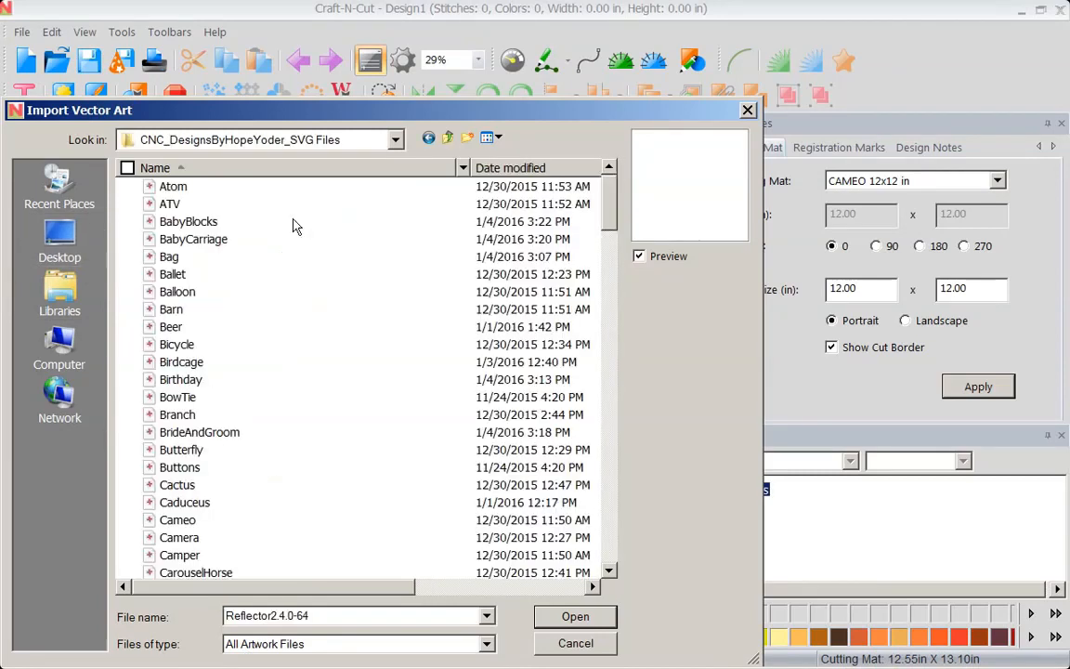
Preview the SVG designs one after another from Atom through BrideAndGroom.
left_click(492, 187)
key("Down")
key("Down")
key("Down")
key("Down")
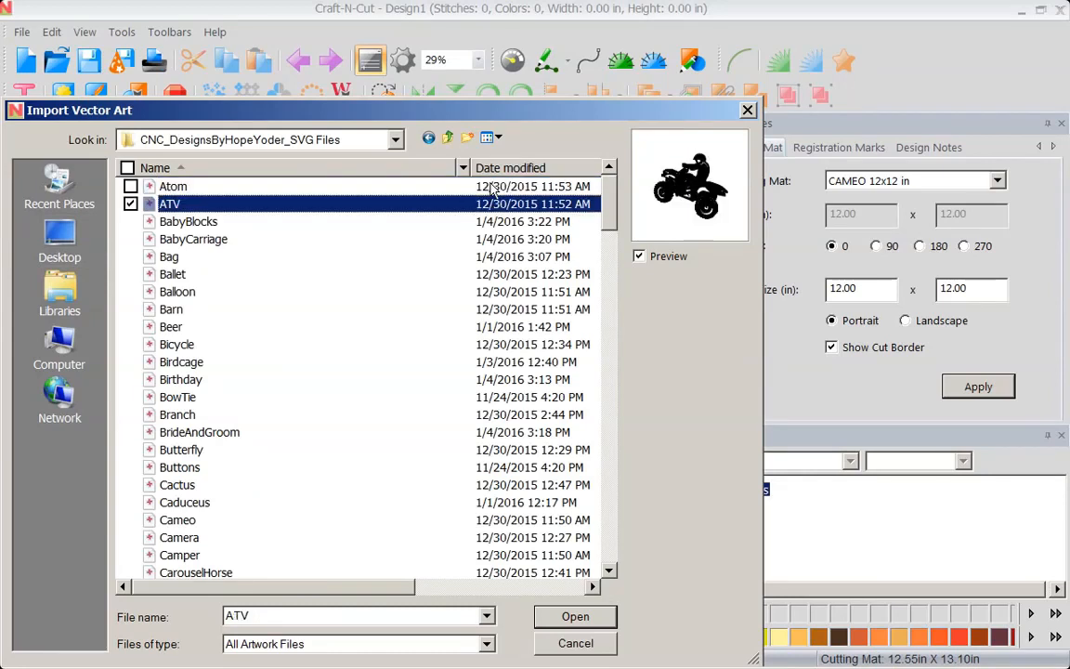
key("Down")
key("Down")
key("Down")
key("Down")
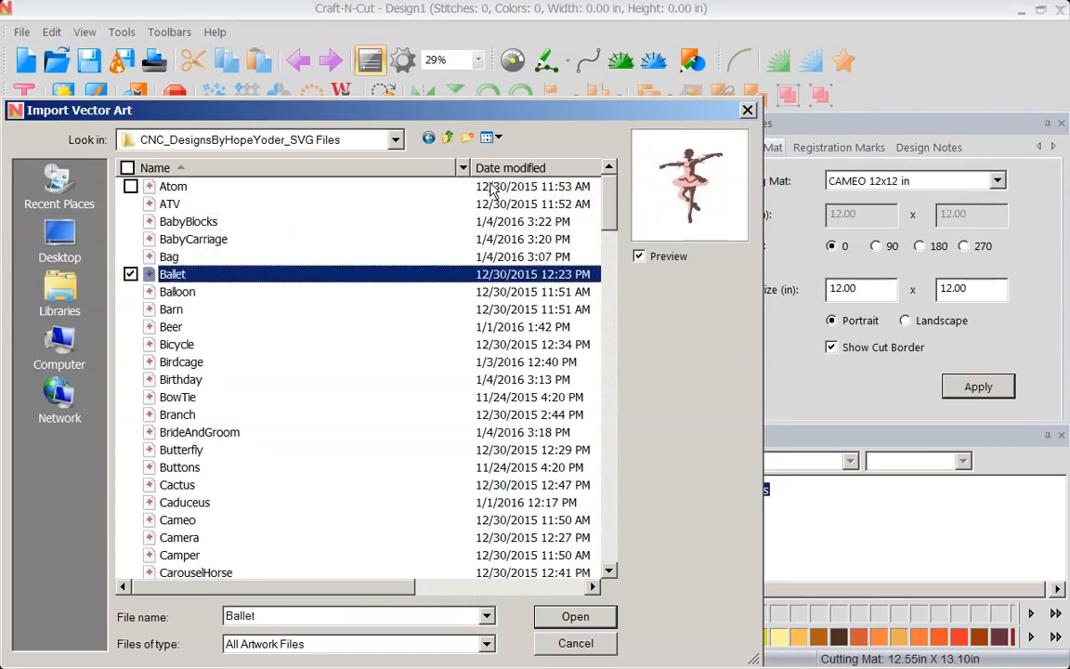
key("Down")
key("Down")
key("Down")
key("Down")
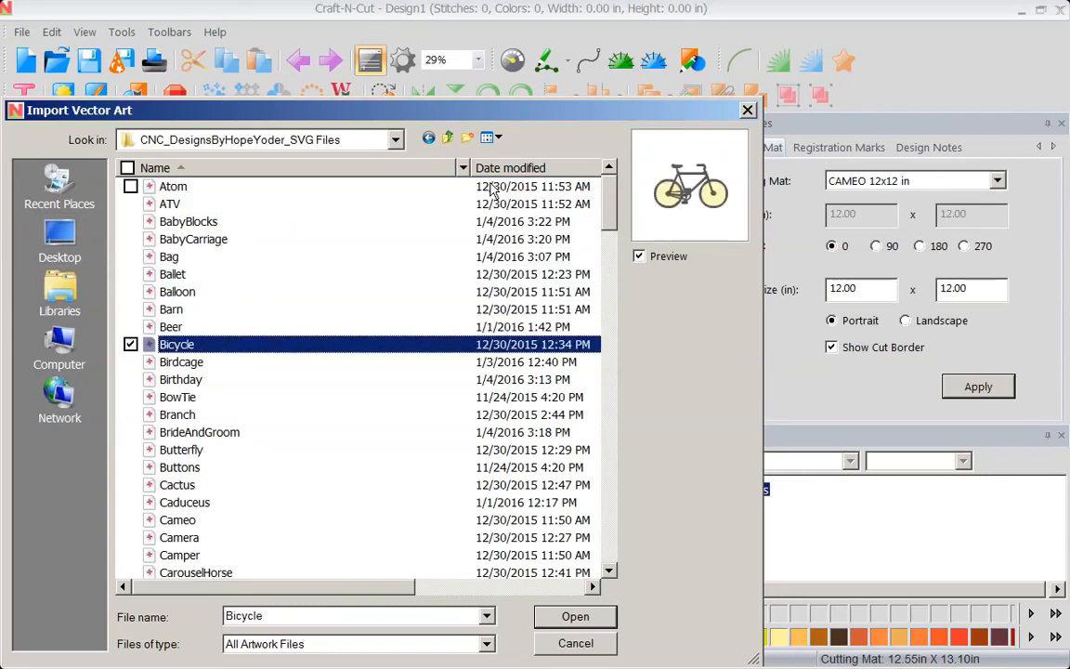
key("Down")
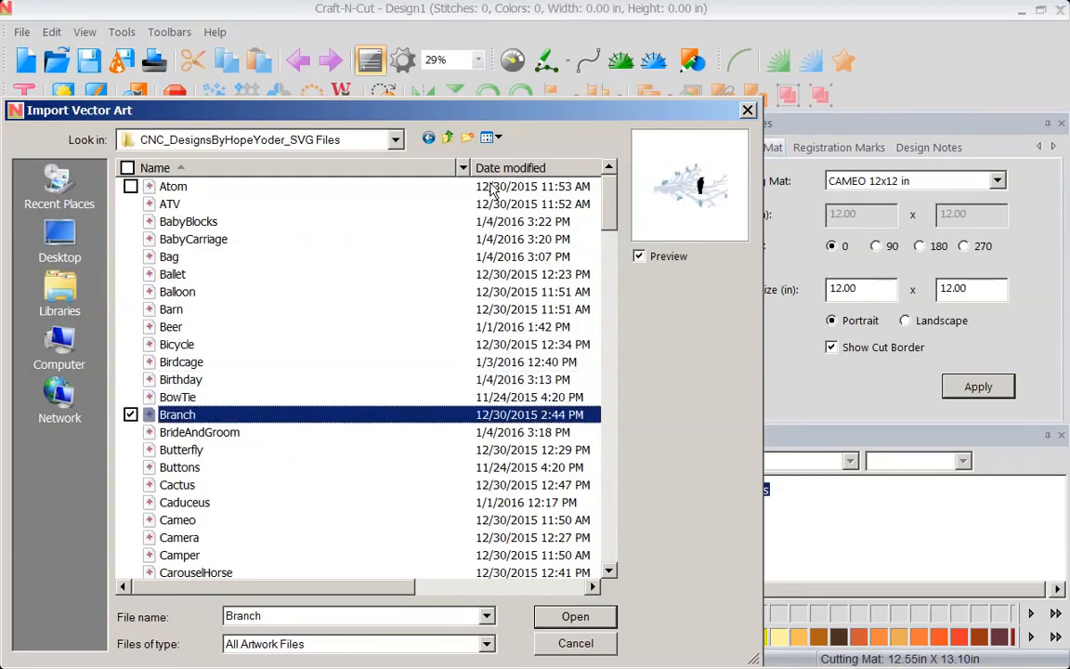
key("Down")
key("Up")
left_click(202, 434)
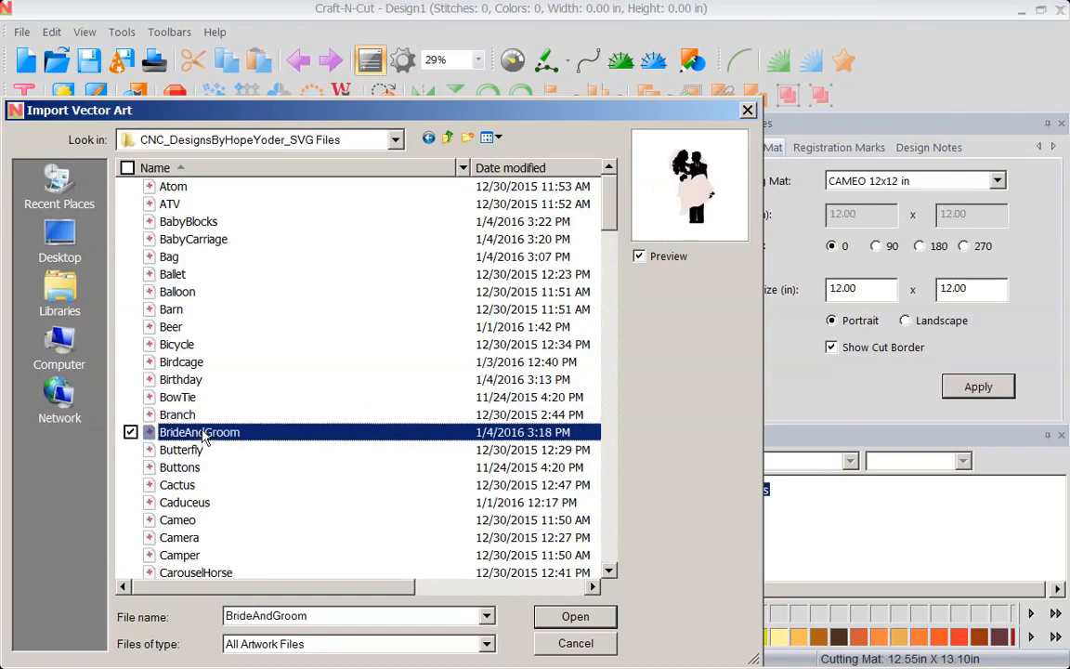
Preview the designs following BrideAndGroom up to Champagne, and leave the import without choosing a file.
key("Down")
key("Down")
key("Down")
key("Down")
key("Down")
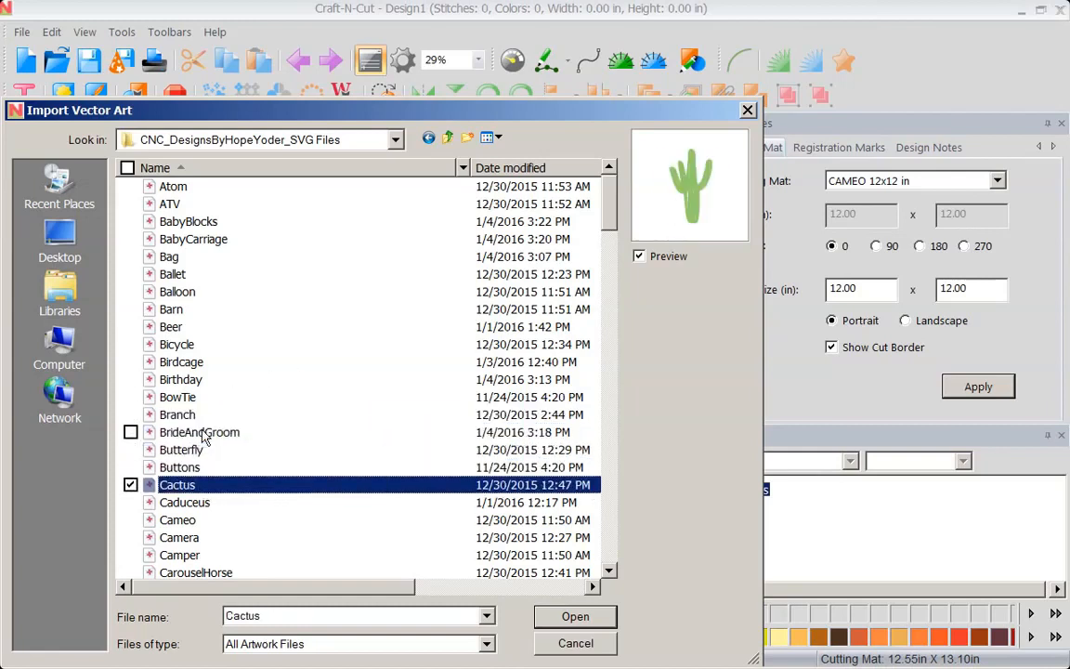
key("Down")
key("Down")
key("Down")
key("Down")
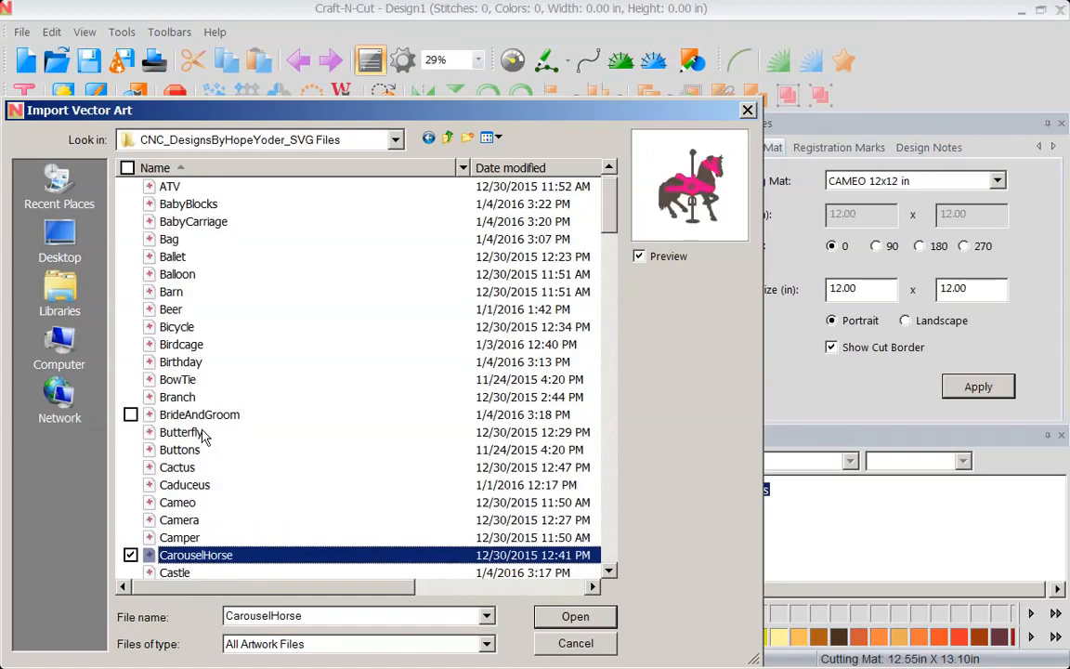
key("Down")
key("Down")
key("Down")
key("Down")
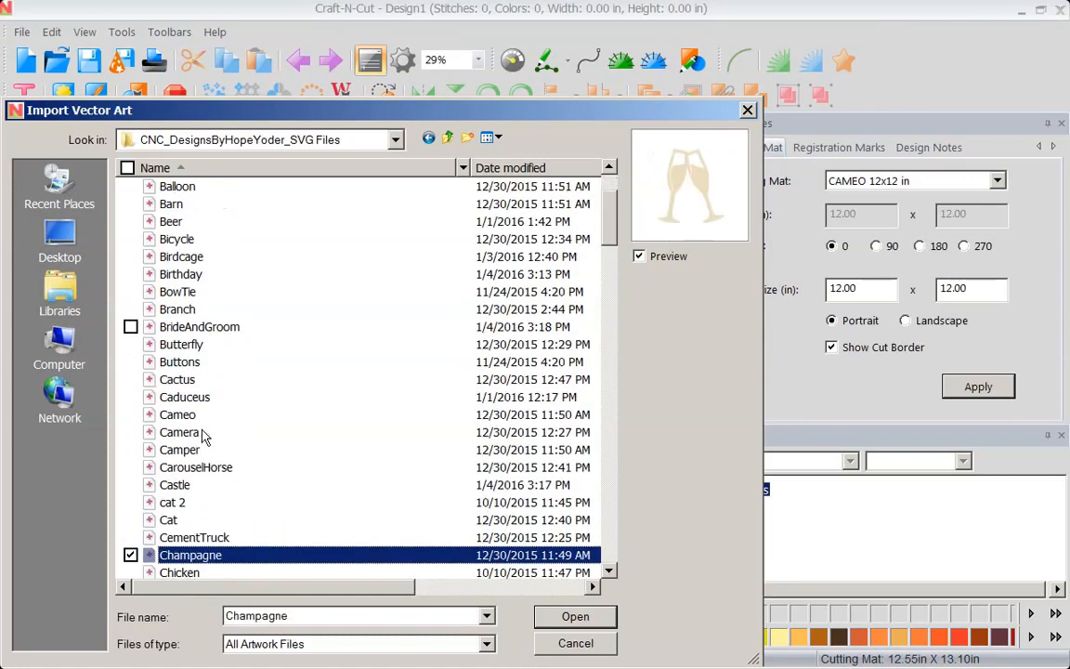
left_click(747, 111)
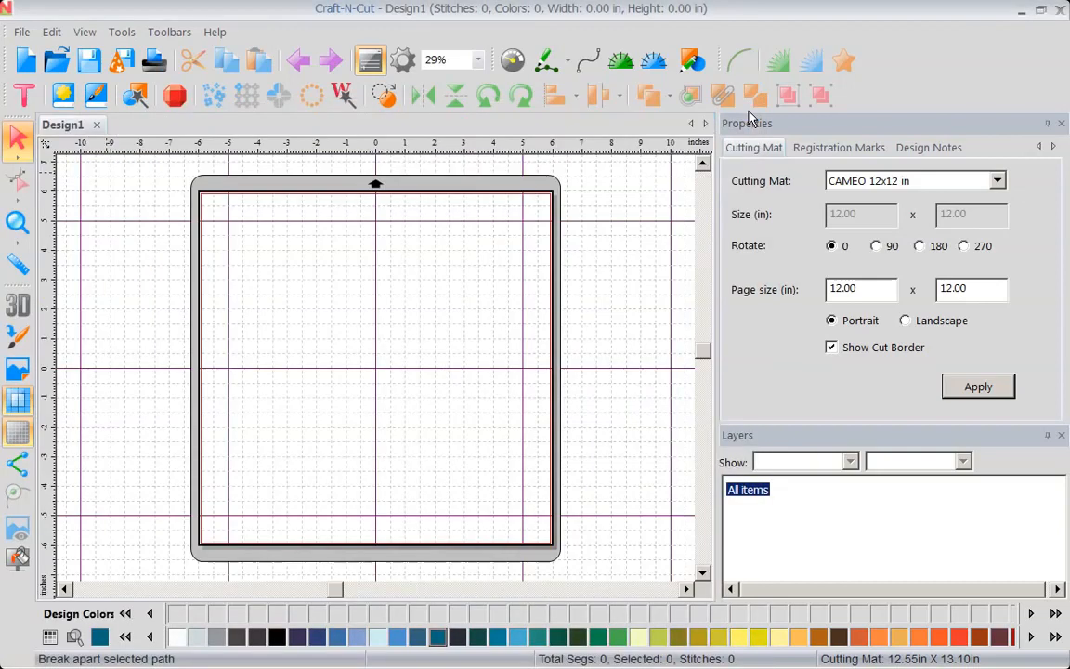
Insert the cloud custom shape and place it in the upper-left corner of the cutting mat.
left_click(63, 95)
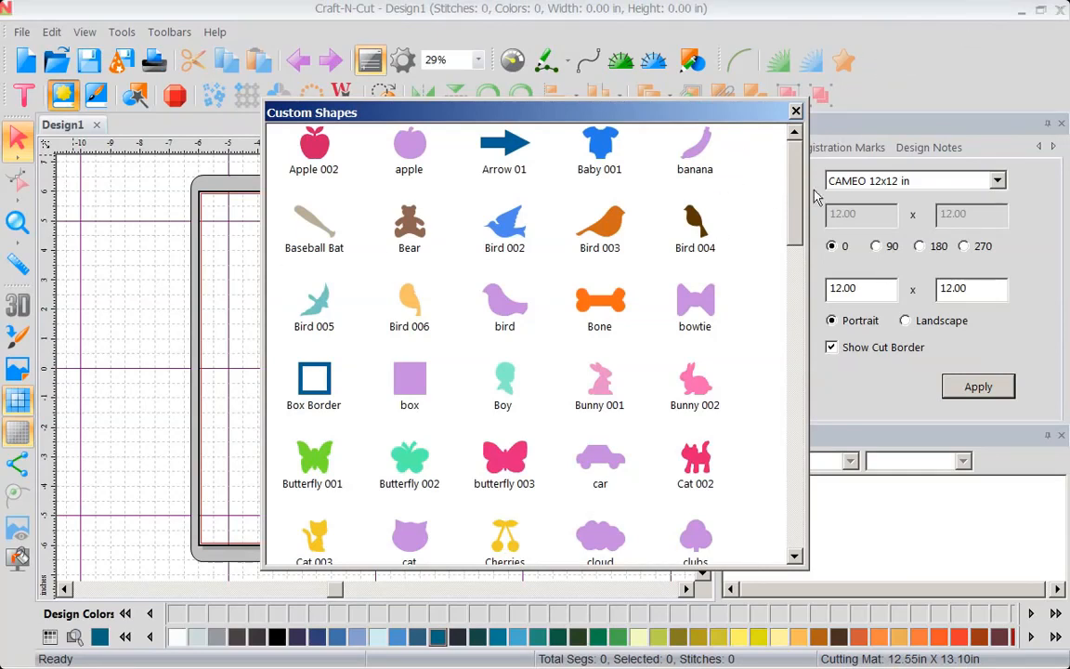
left_click_drag(797, 177, 804, 244)
double_click(603, 290)
left_click_drag(379, 373, 288, 246)
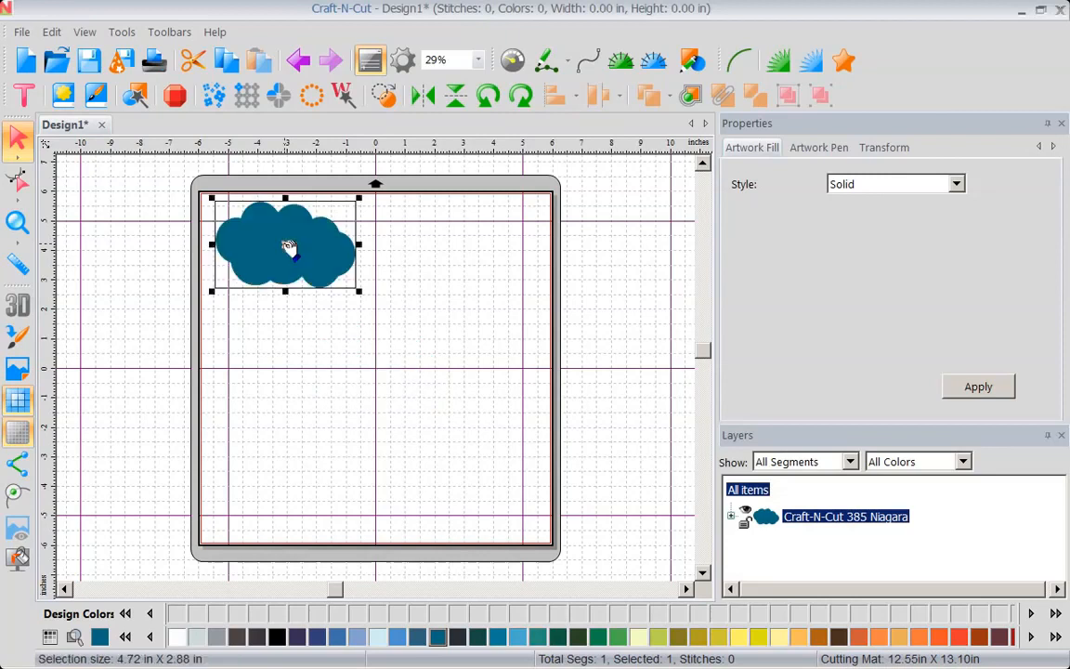
Cut the cloud from the design and undo the cut.
right_click(287, 246)
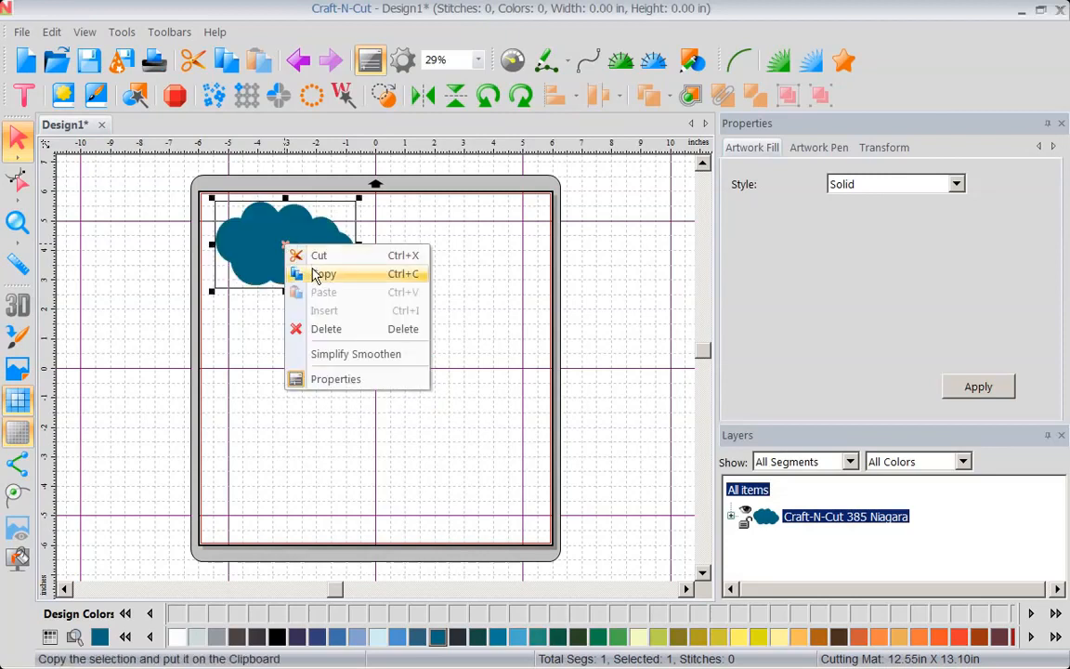
left_click(311, 254)
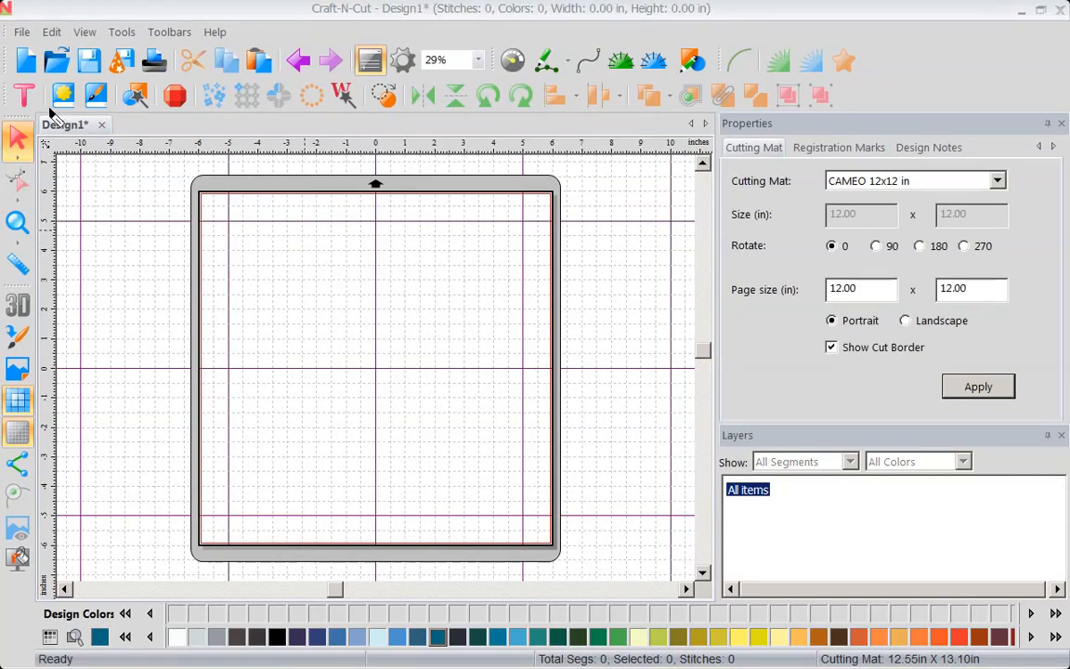
left_click(304, 62)
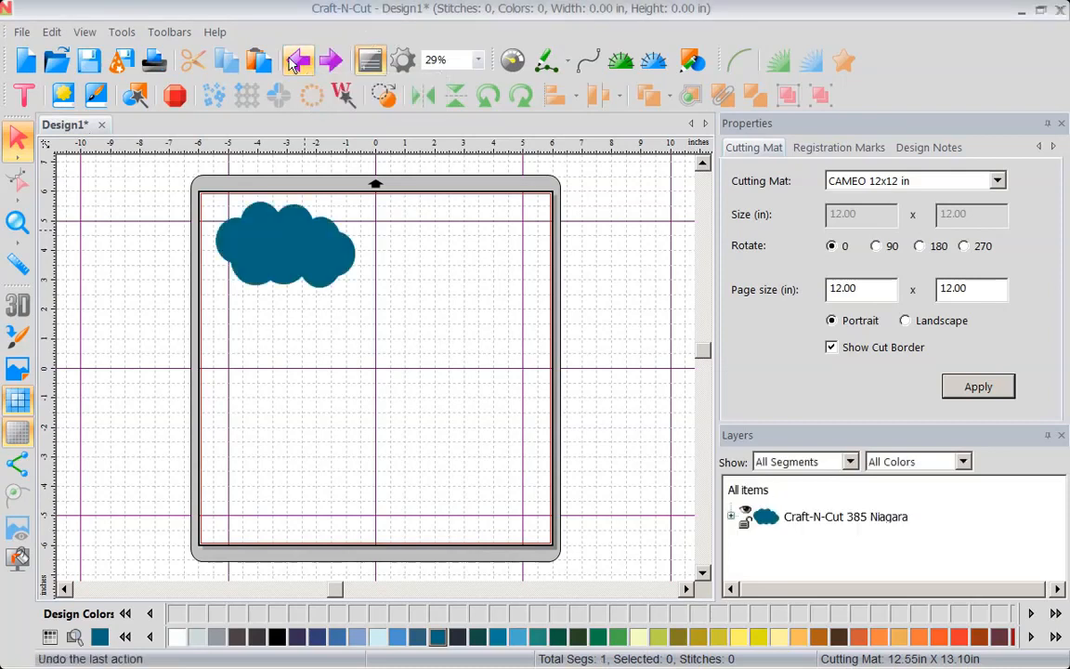
Copy and paste the cloud, and place the duplicate directly below the original on the mat.
left_click(258, 261)
right_click(260, 257)
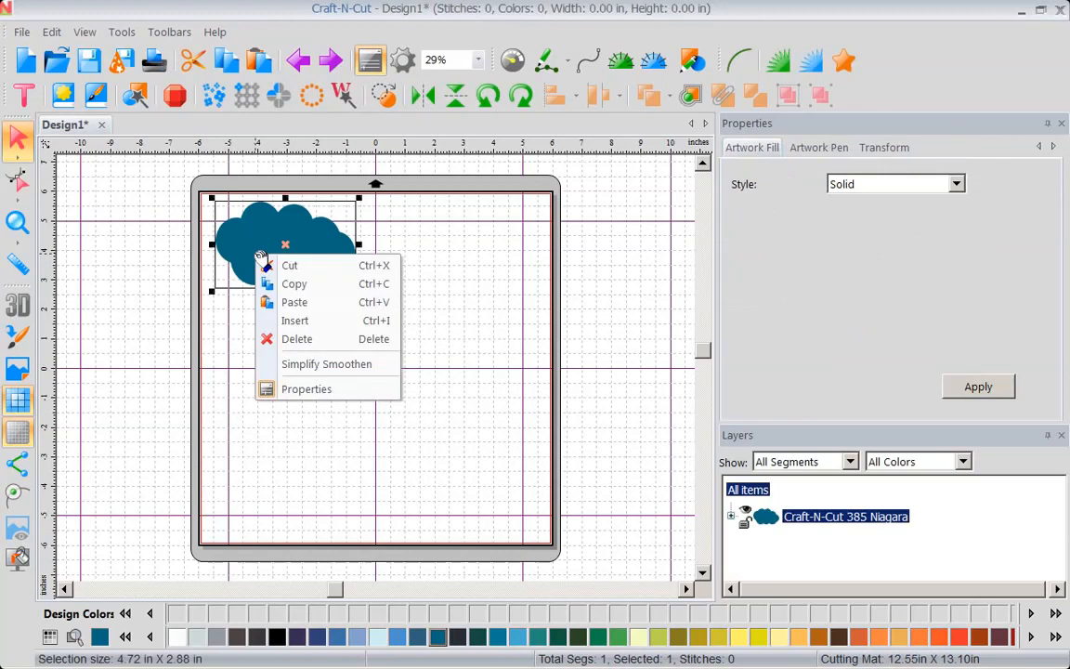
left_click(288, 284)
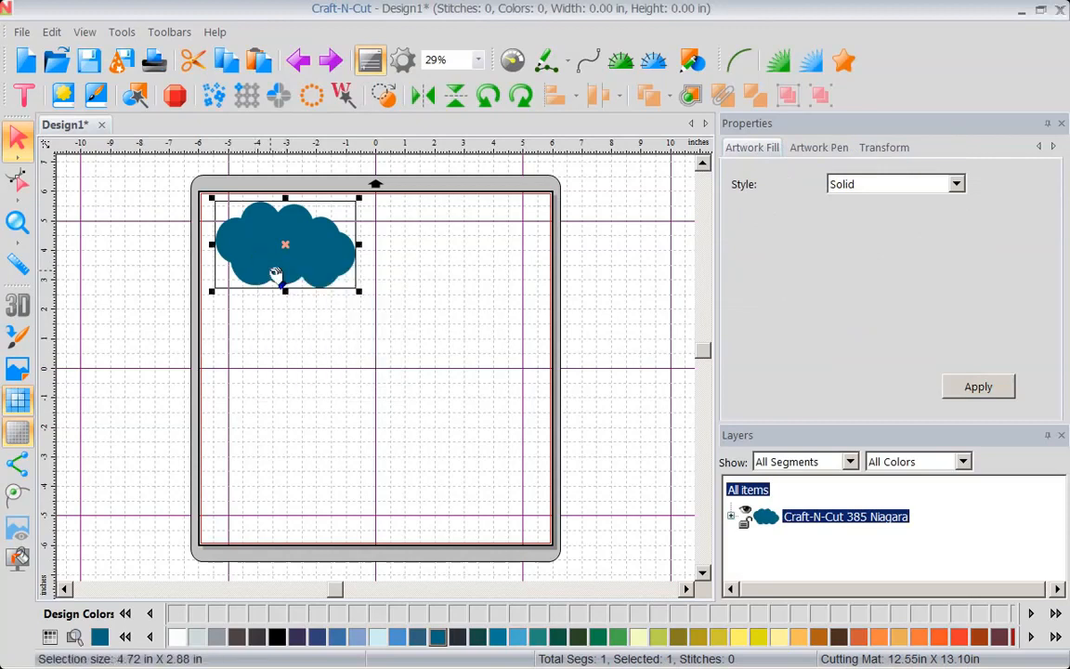
right_click(275, 273)
left_click(309, 317)
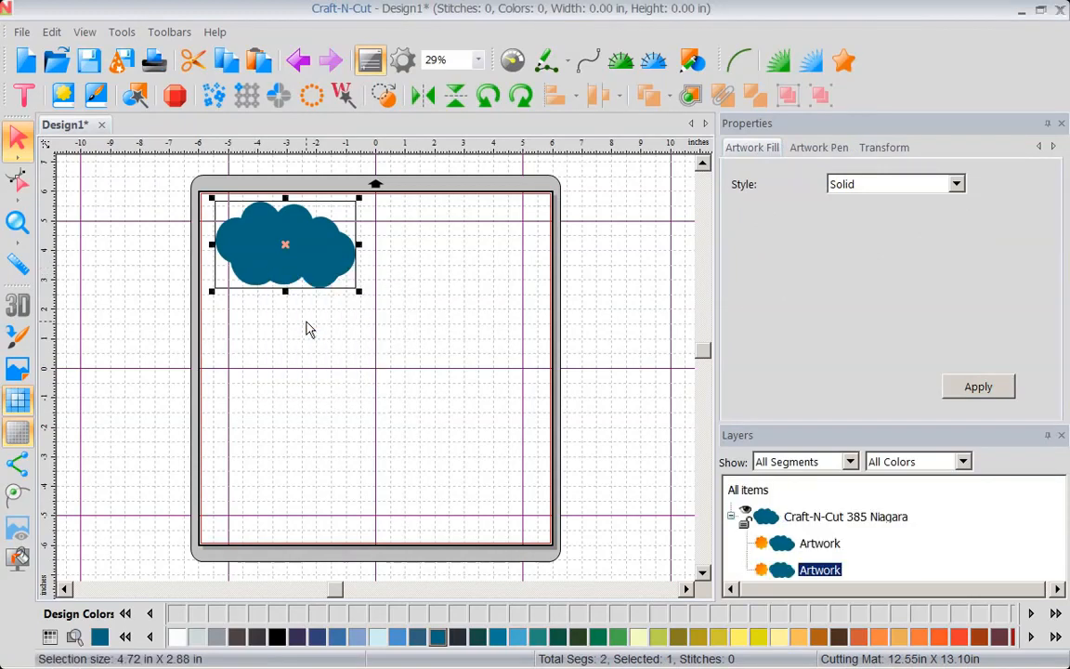
left_click_drag(288, 249, 286, 337)
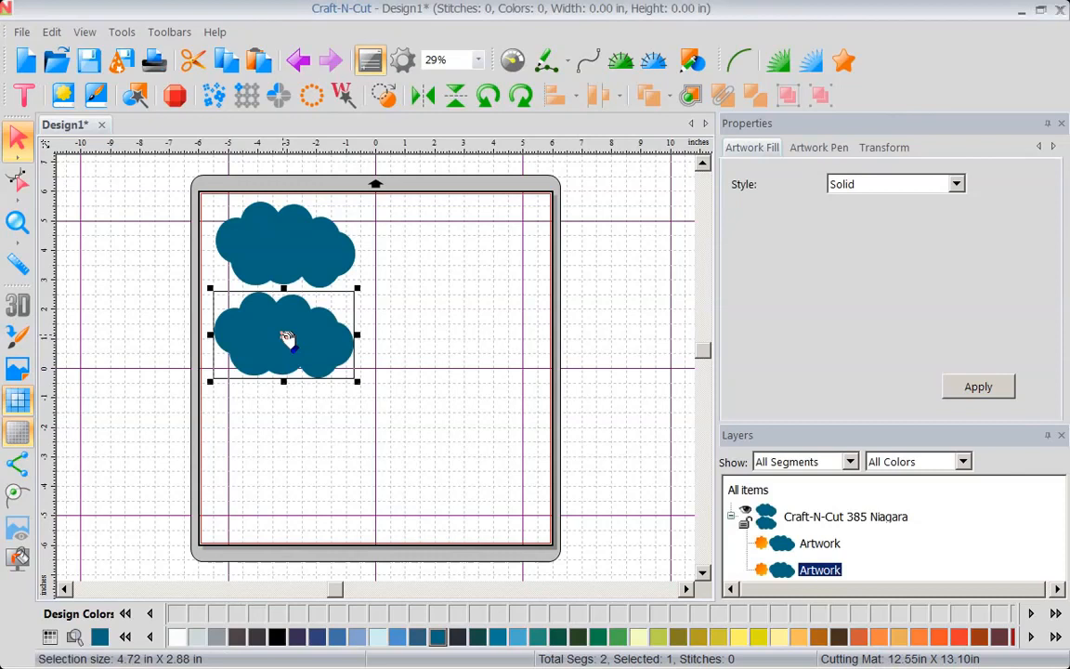
Insert the Dog custom shape and place it below the two clouds on the cutting mat.
left_click(65, 95)
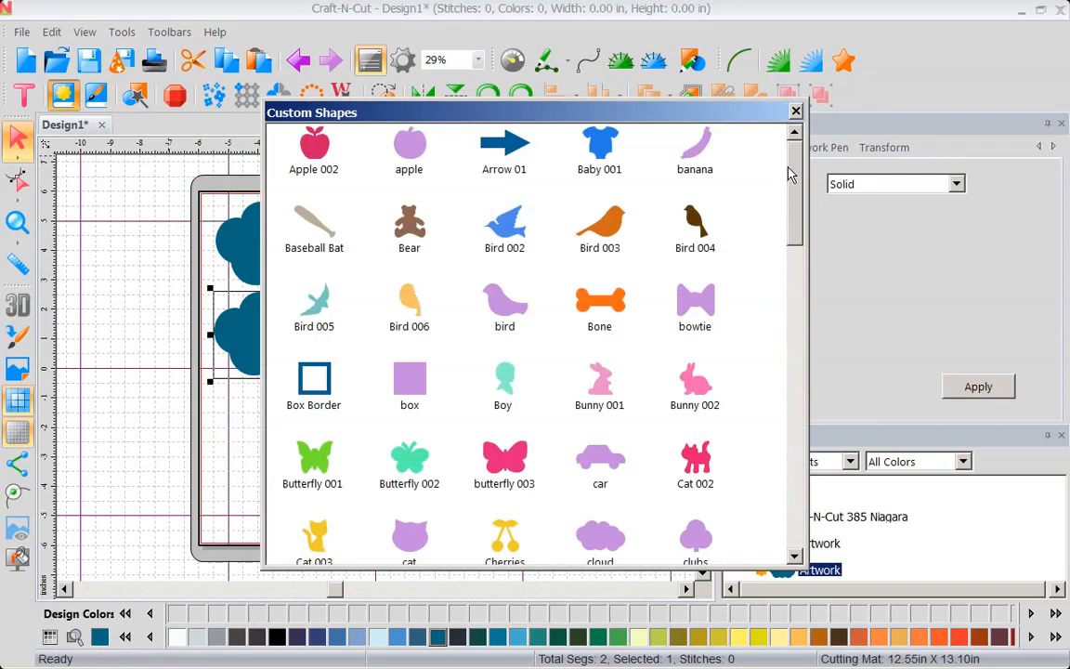
left_click_drag(787, 203, 789, 275)
double_click(408, 283)
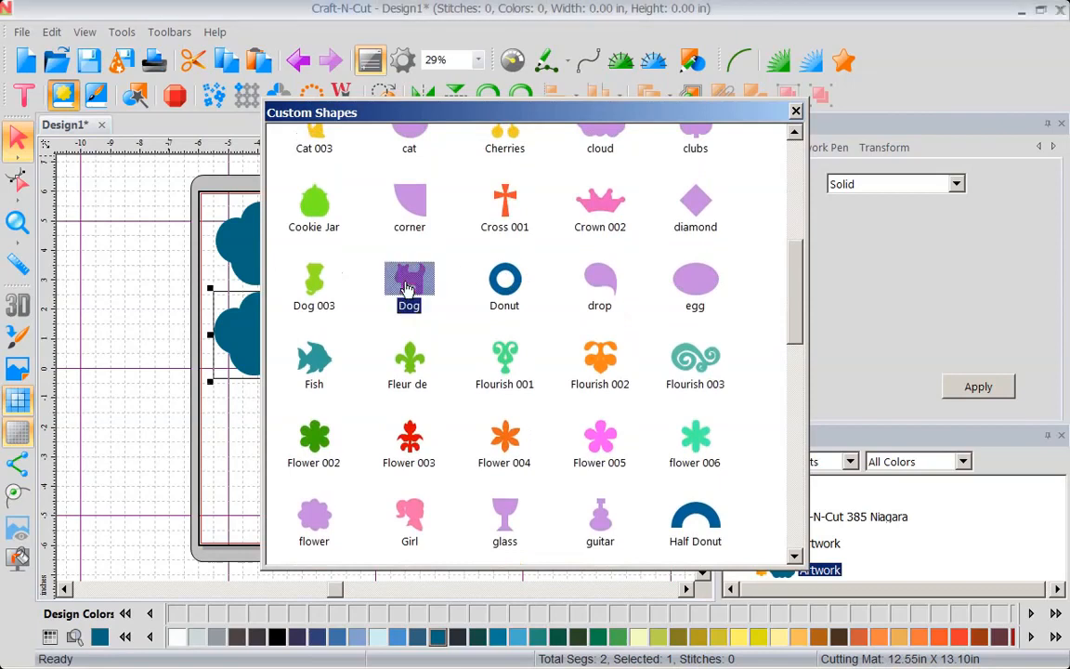
left_click_drag(374, 375, 284, 446)
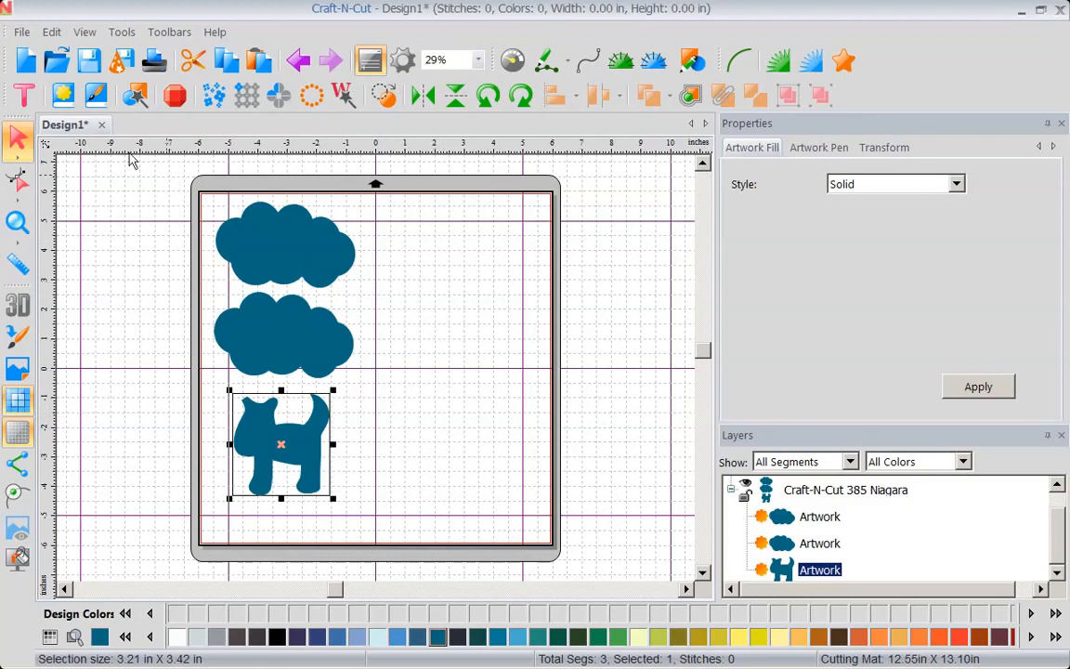
Start a Save2Cut export of the design for the Brother ScanNCut with Vinyl as the material.
left_click(21, 33)
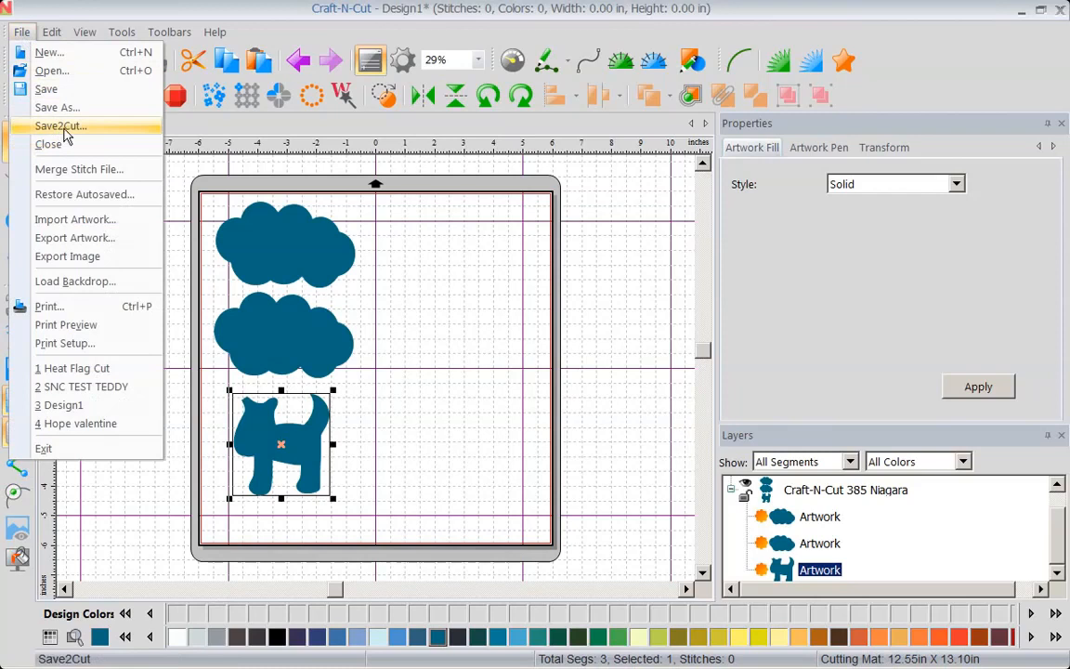
left_click(63, 127)
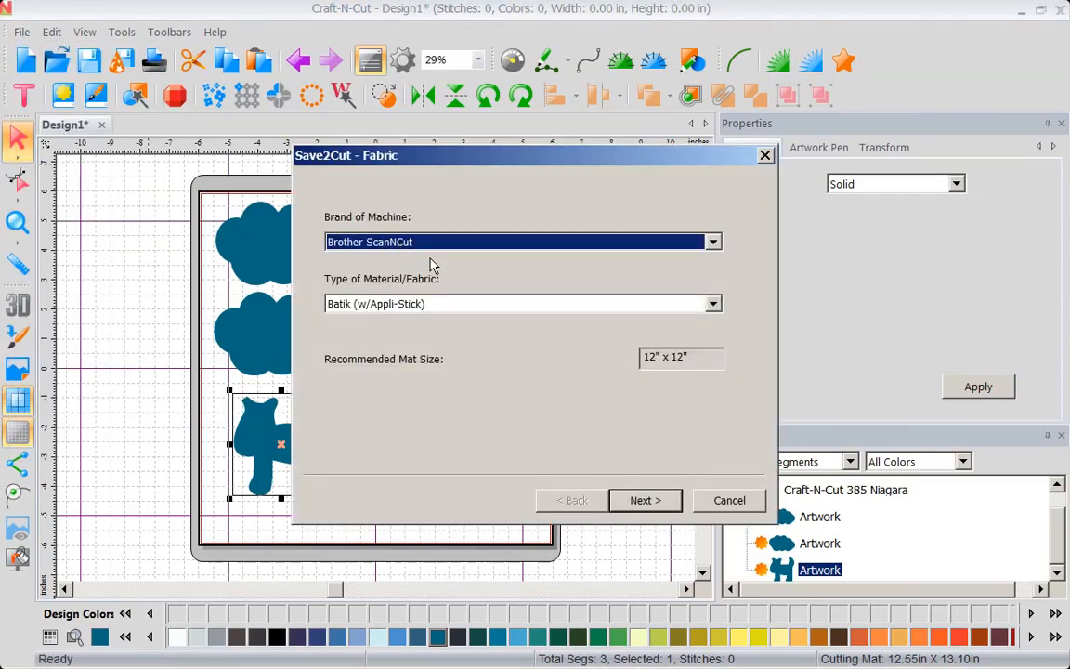
left_click(713, 305)
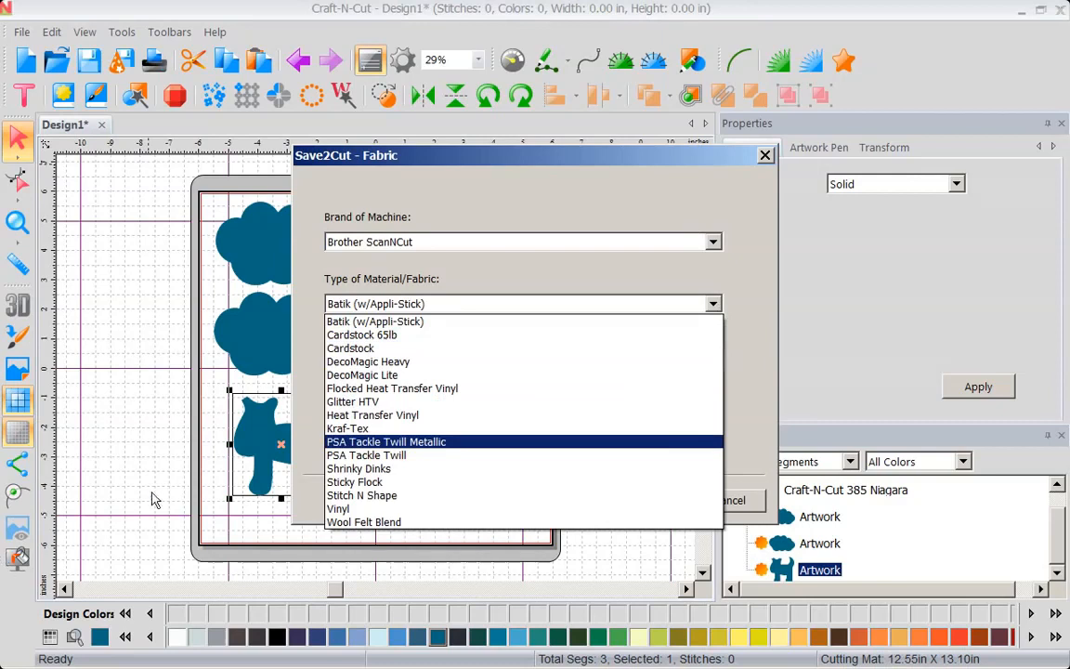
left_click(353, 509)
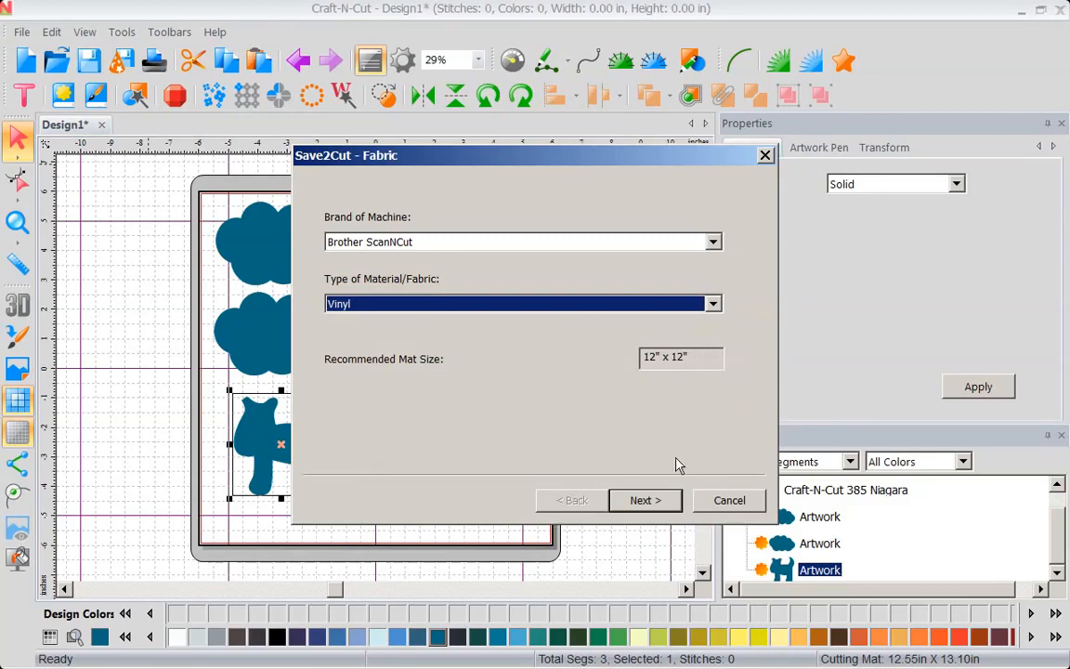
left_click(653, 501)
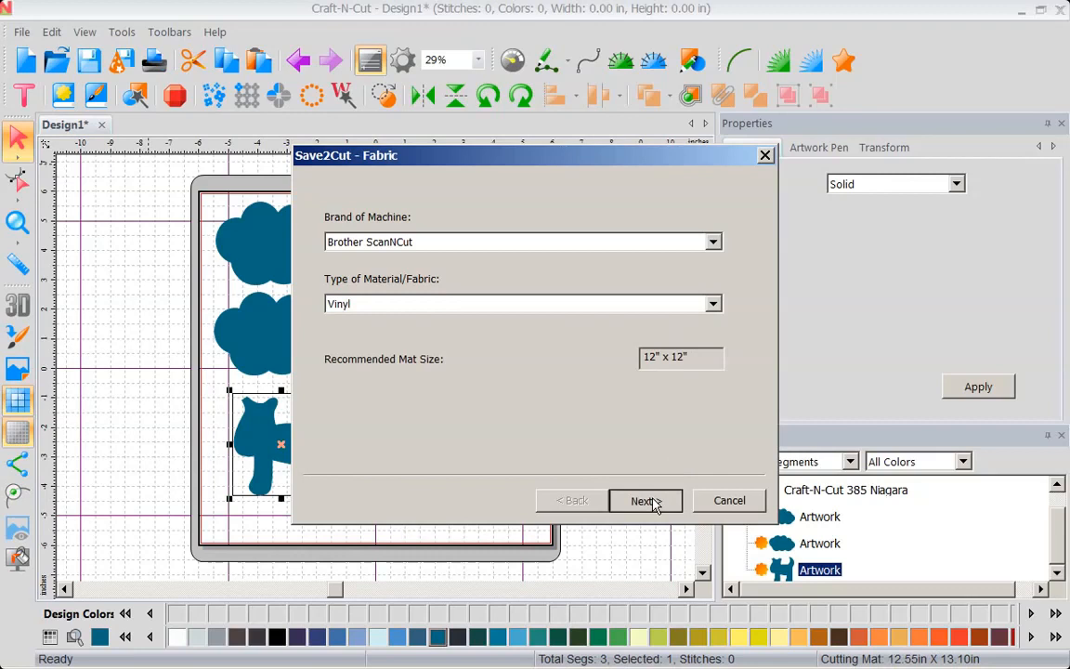
left_click(654, 502)
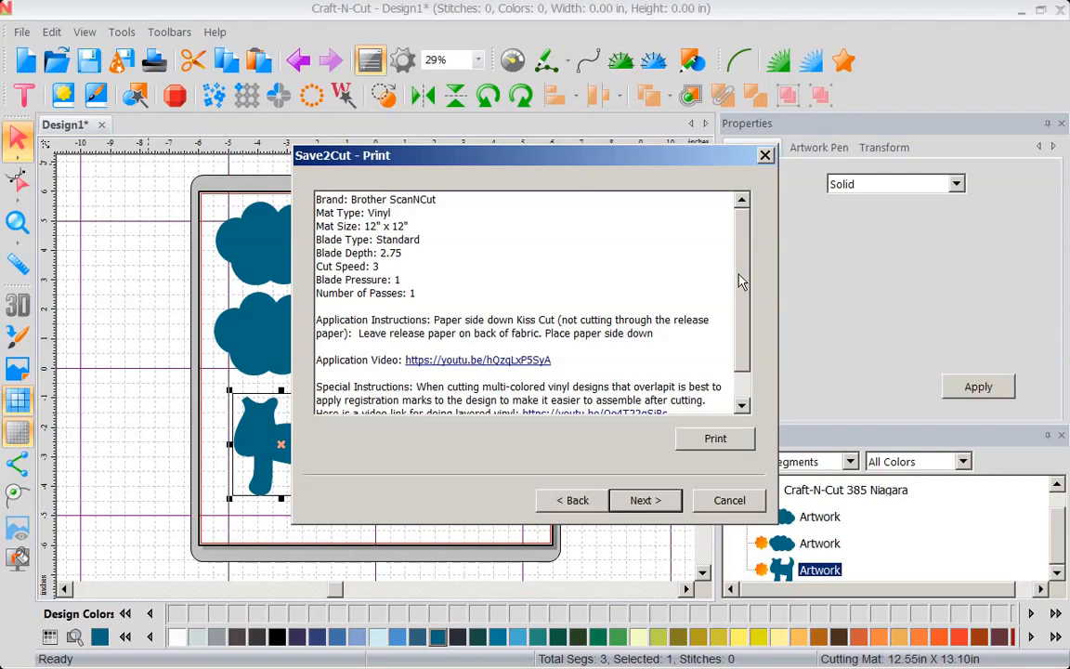
Review the vinyl cutting instructions and the registration-mark reminder, and finish the Save2Cut wizard.
scroll(740, 282, "down", 1)
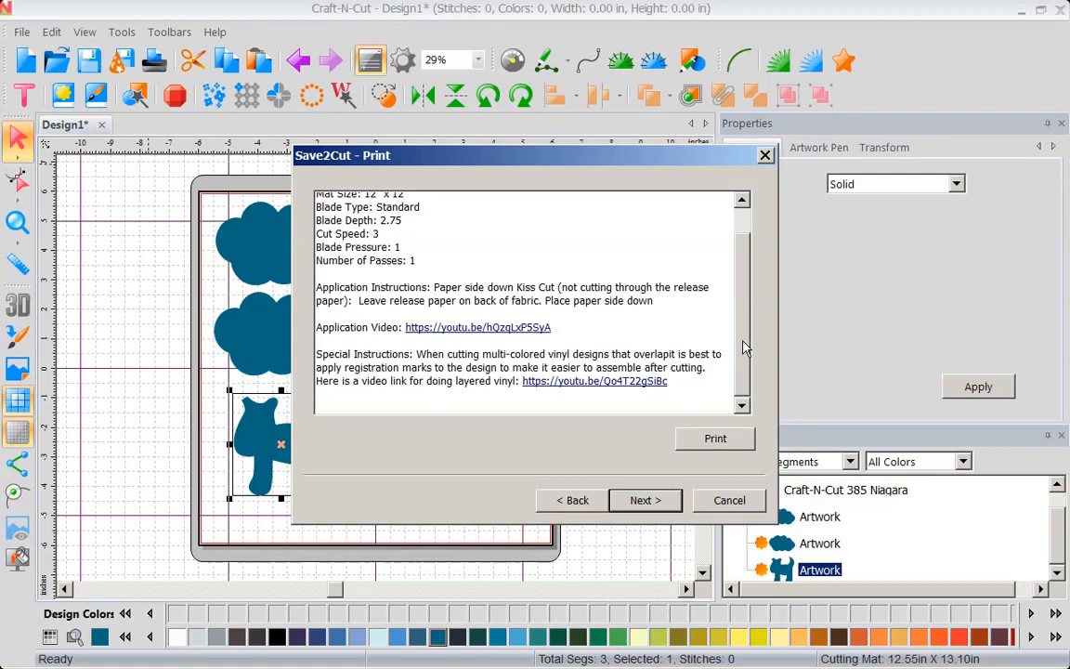
scroll(672, 314, "up", 1)
left_click(659, 502)
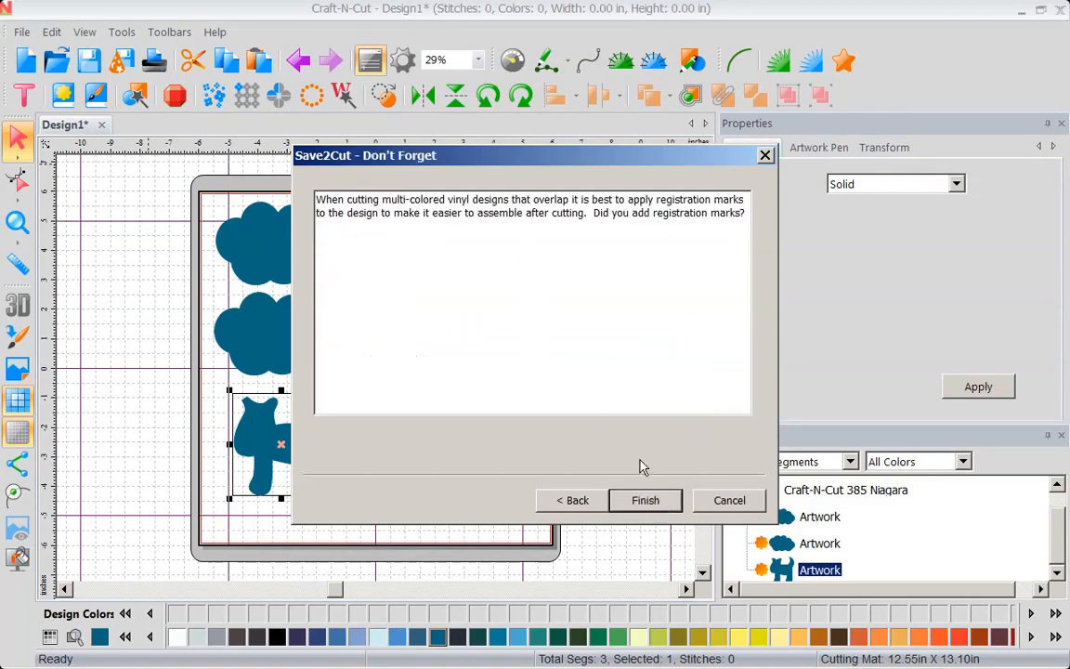
left_click(647, 501)
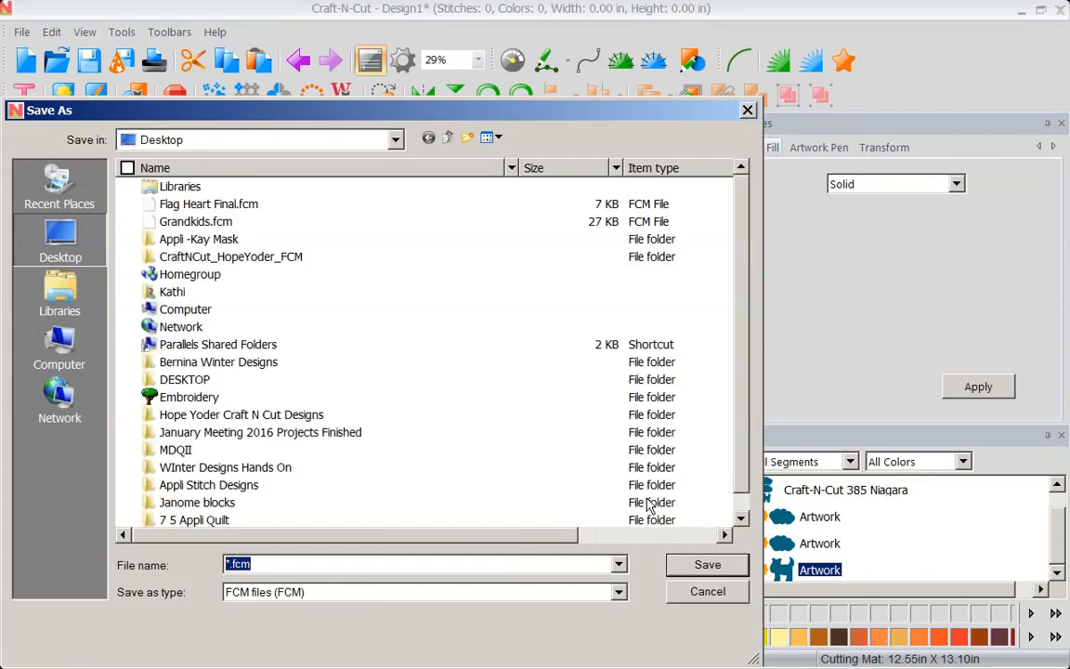
Enter Labels.fcm as the name of the cut file and leave the save dialog without saving.
left_click(231, 567)
key("BackSpace")
key("BackSpace")
type("Labels")
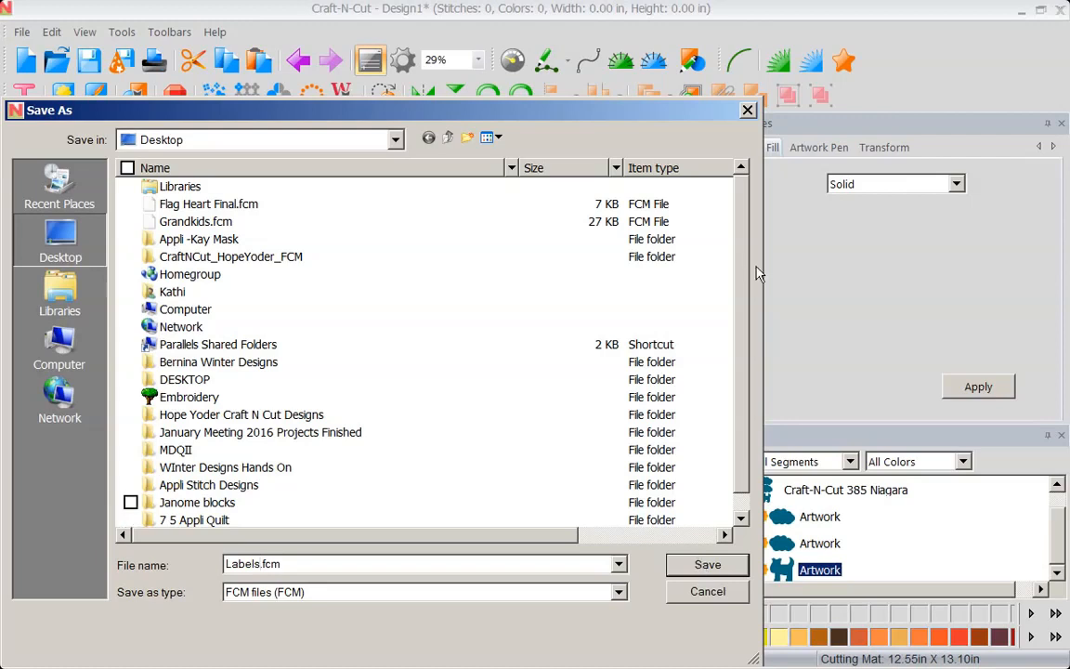
left_click(748, 111)
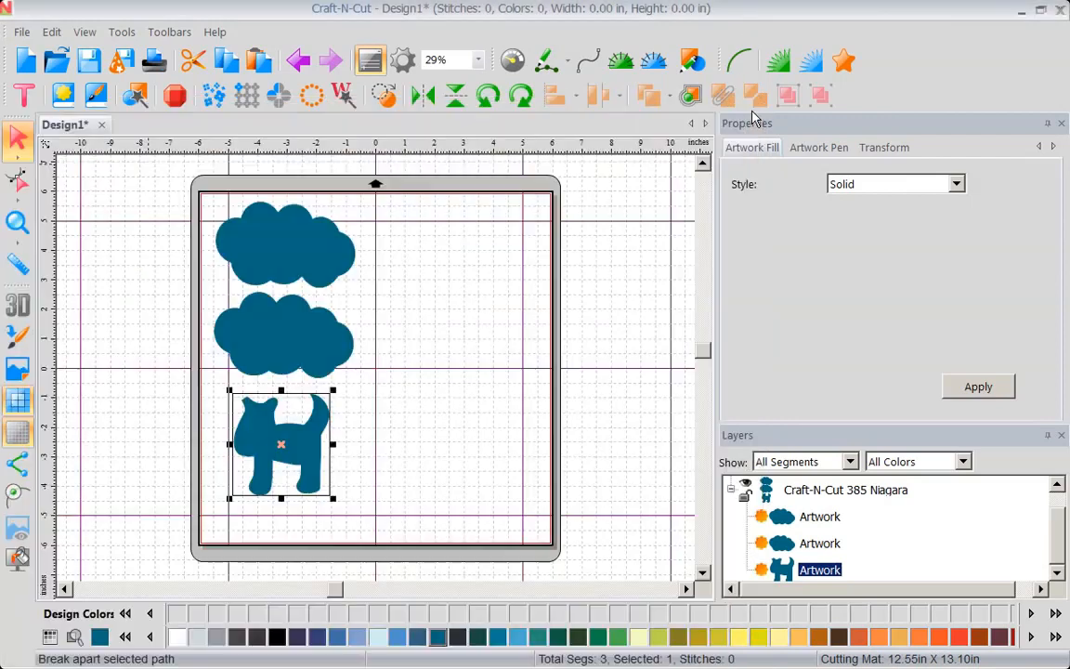
Create a new design and show the cutting mat in it.
left_click(25, 61)
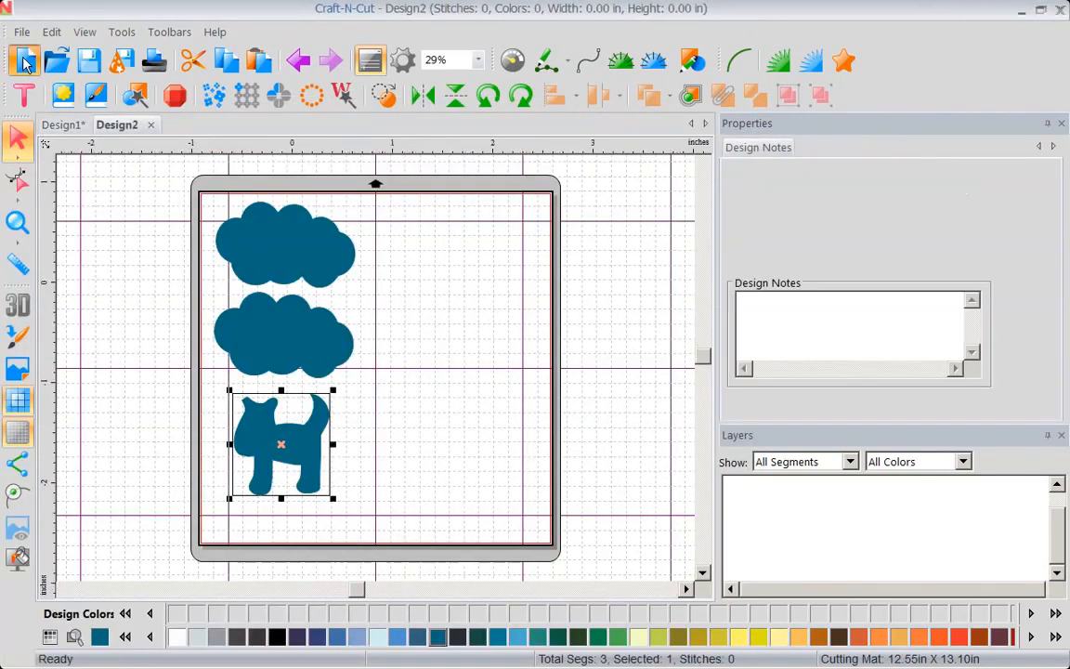
left_click(22, 438)
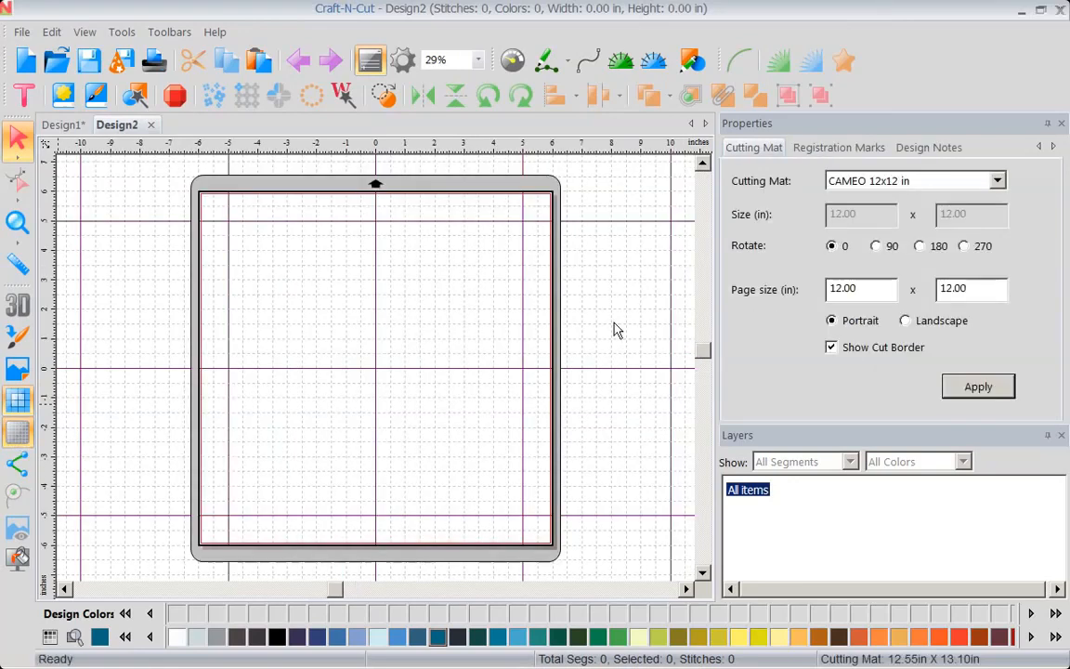
Import the Flag Heart artwork from the SVG Files folder of the Craft N Cut designs on the Desktop.
left_click(20, 30)
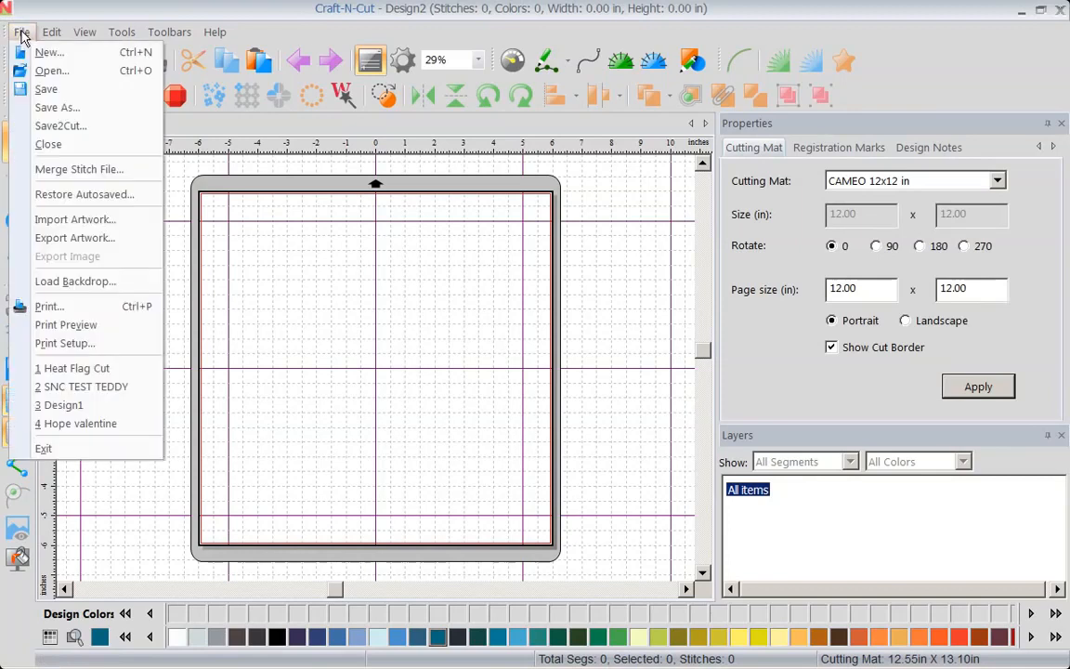
left_click(67, 220)
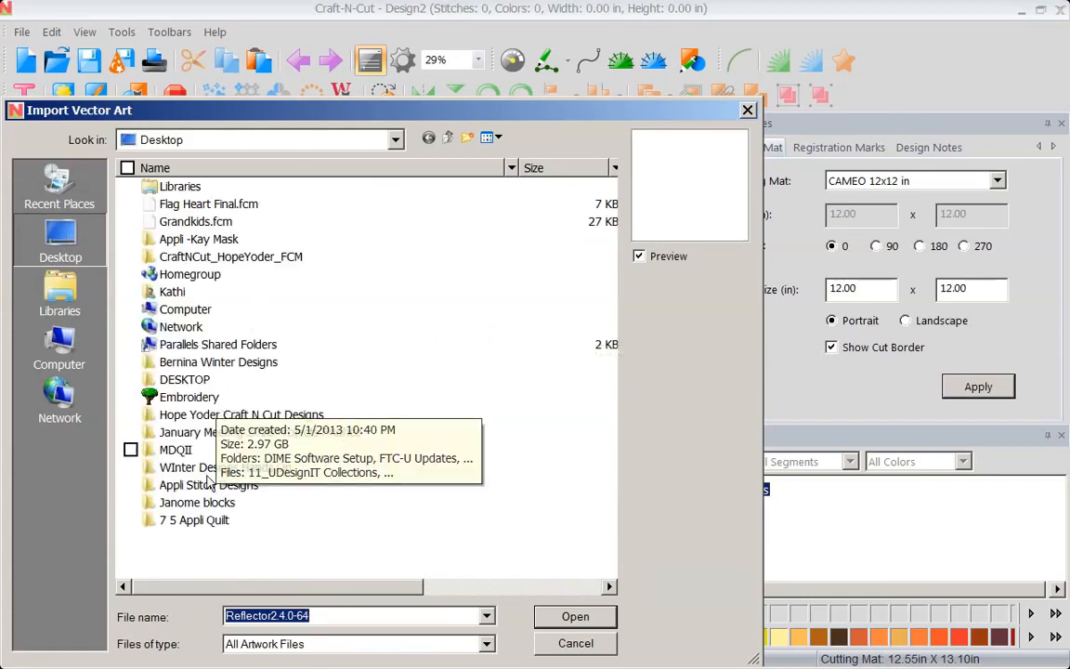
double_click(309, 418)
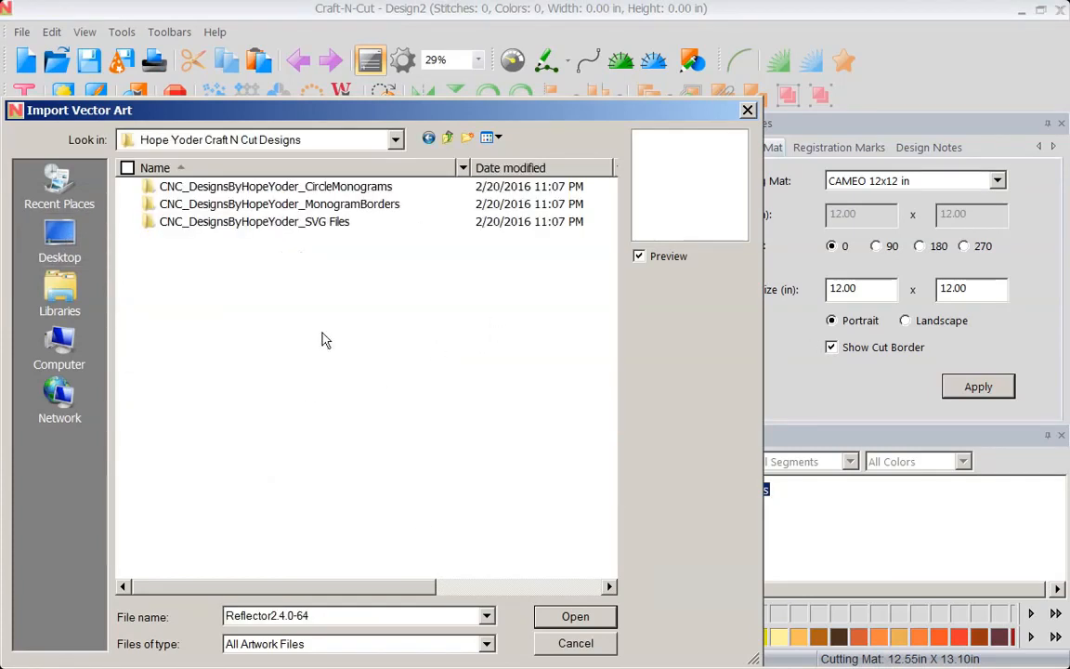
double_click(259, 222)
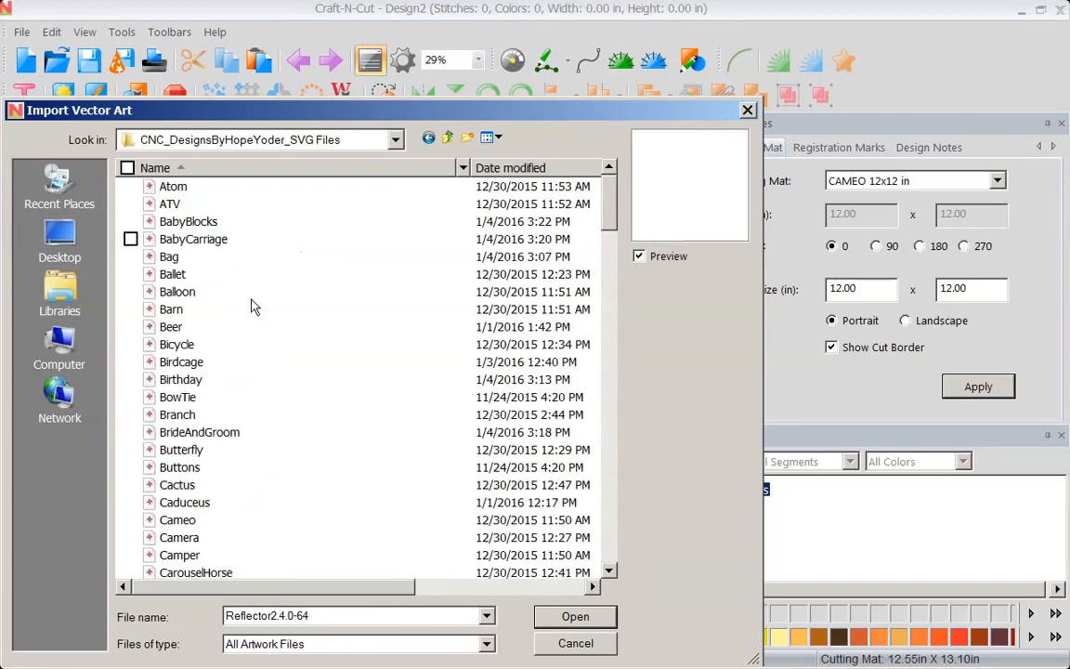
left_click_drag(609, 221, 611, 328)
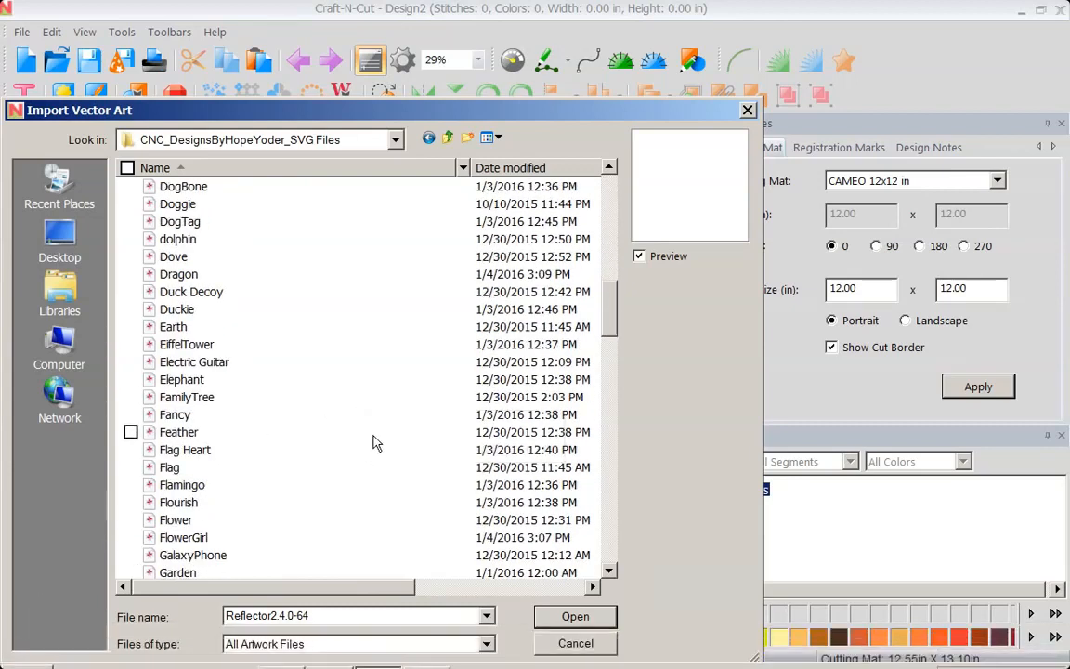
left_click(205, 449)
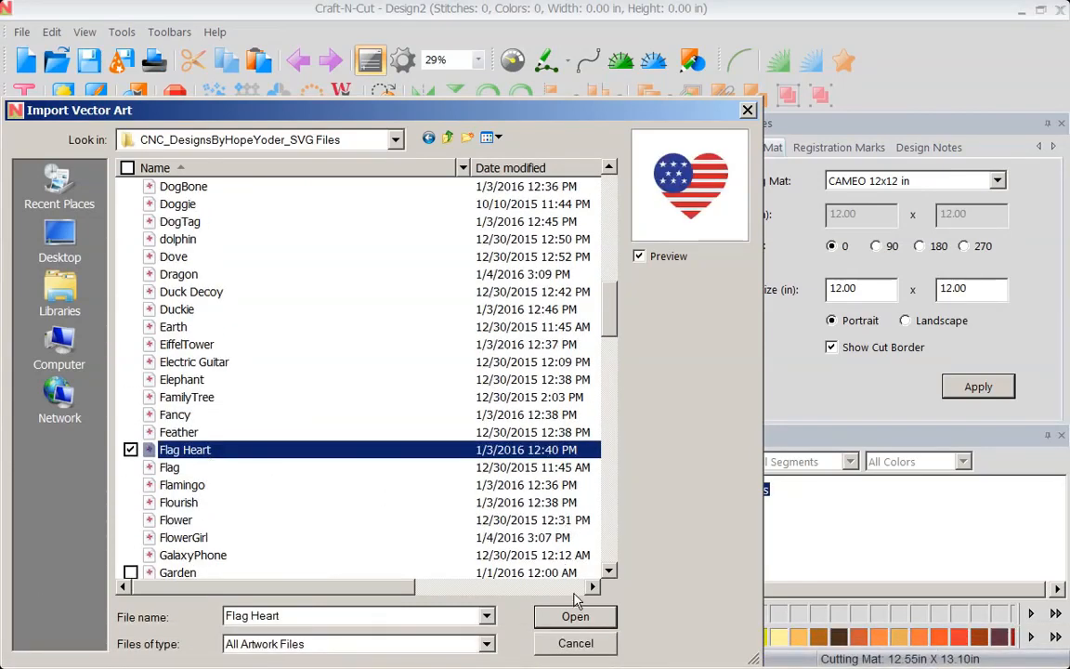
left_click(575, 622)
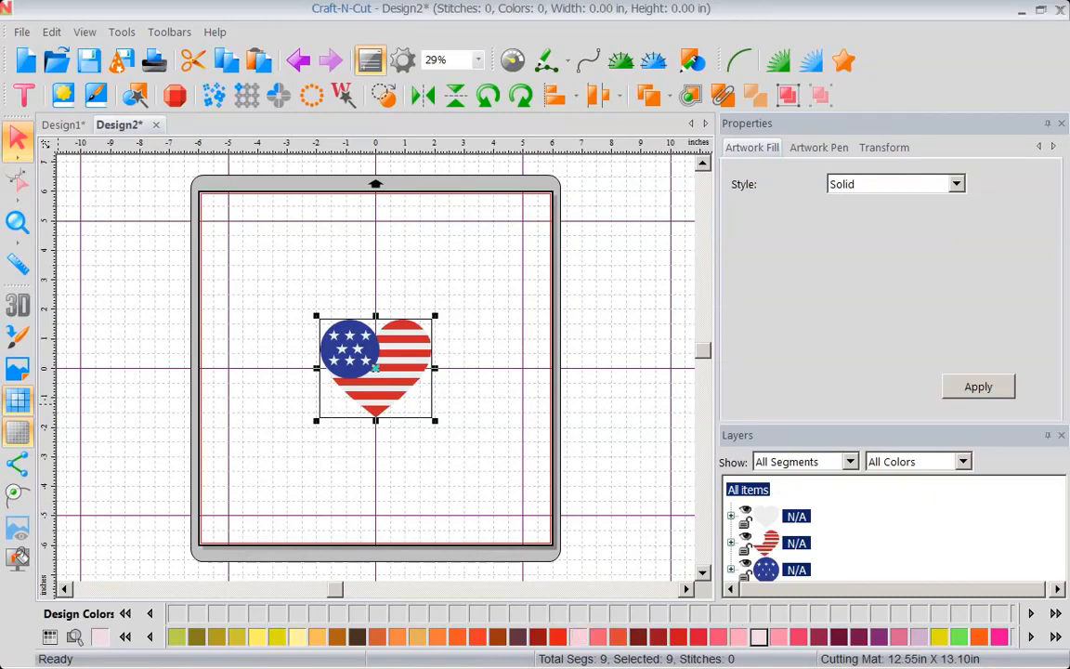
Separate the flag heart's colour layers into a column along the mat's left side: pale heart, red stripes below it, blue starred circle lowest.
left_click(763, 525)
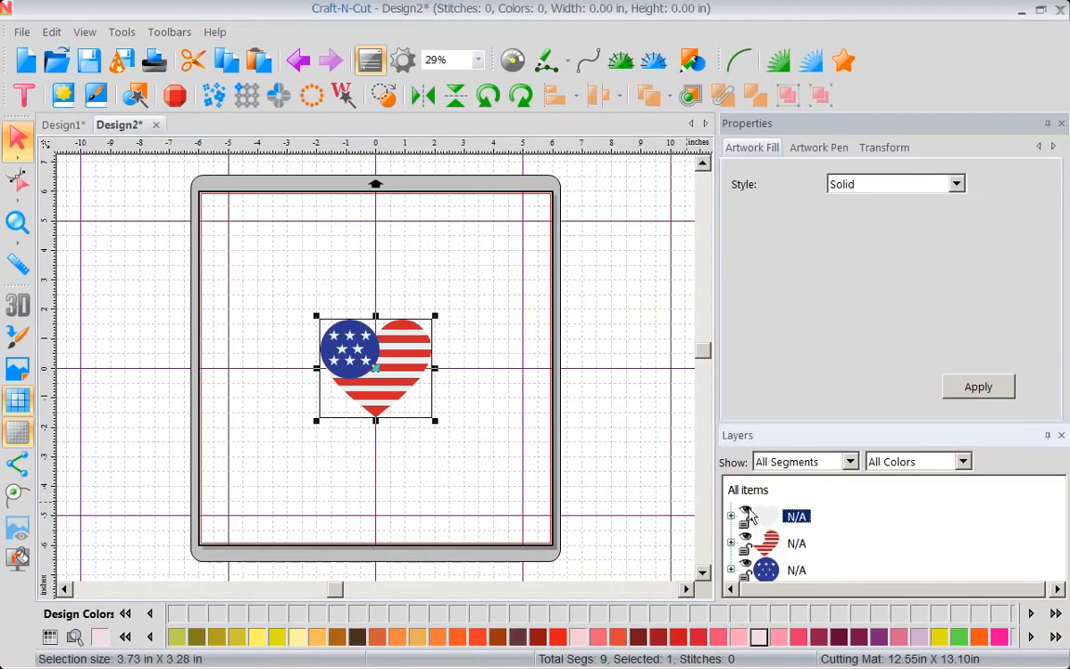
left_click_drag(379, 370, 281, 263)
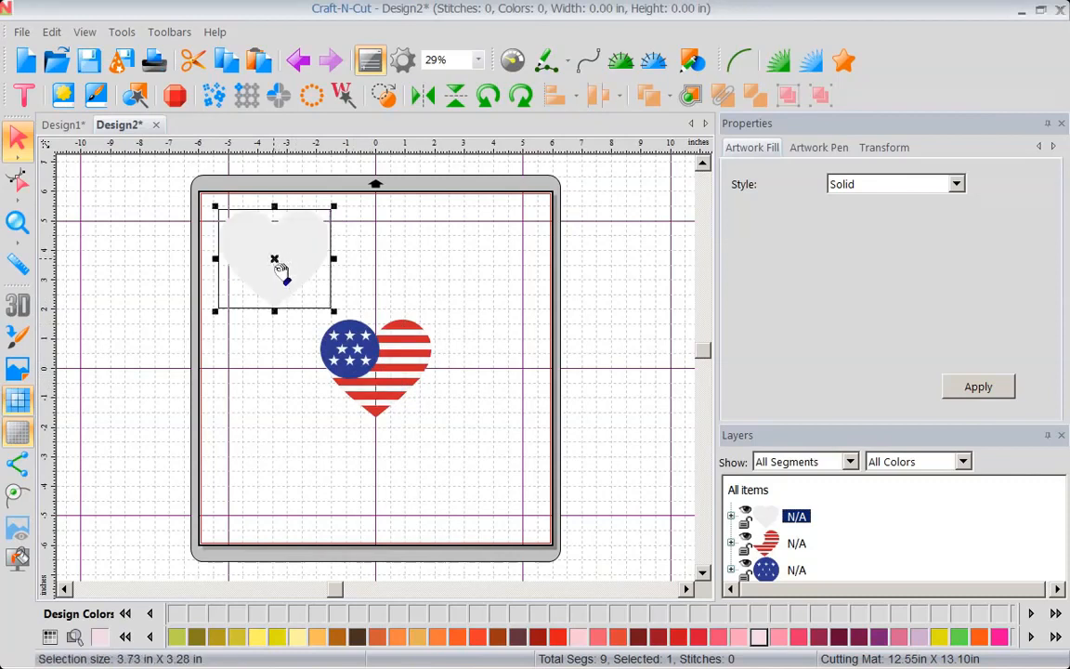
left_click(794, 544)
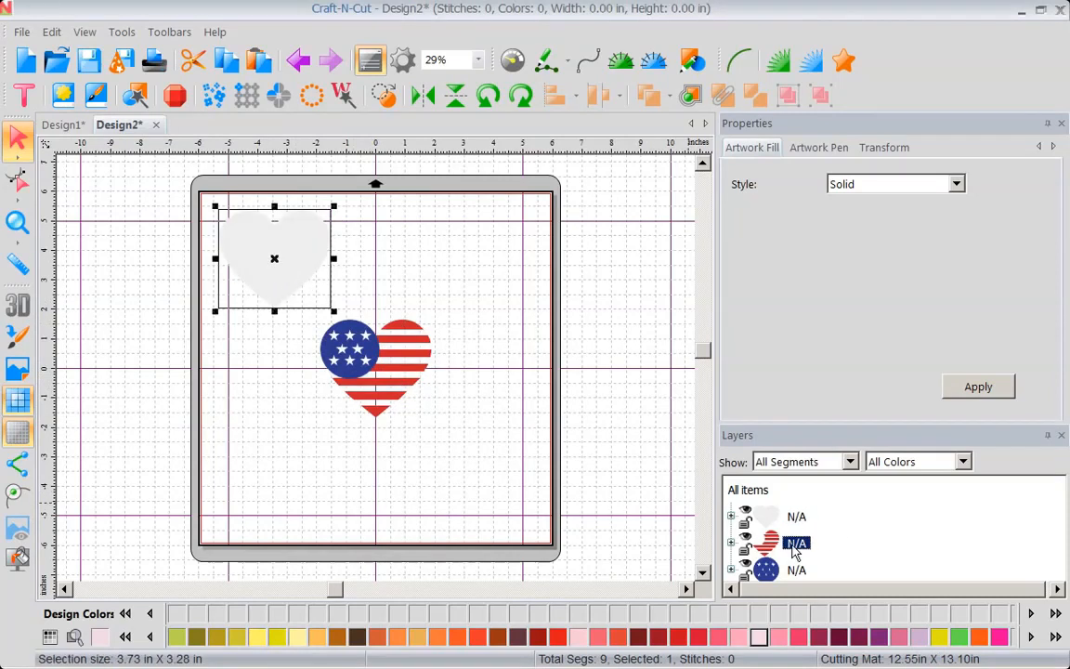
left_click_drag(794, 549, 278, 373)
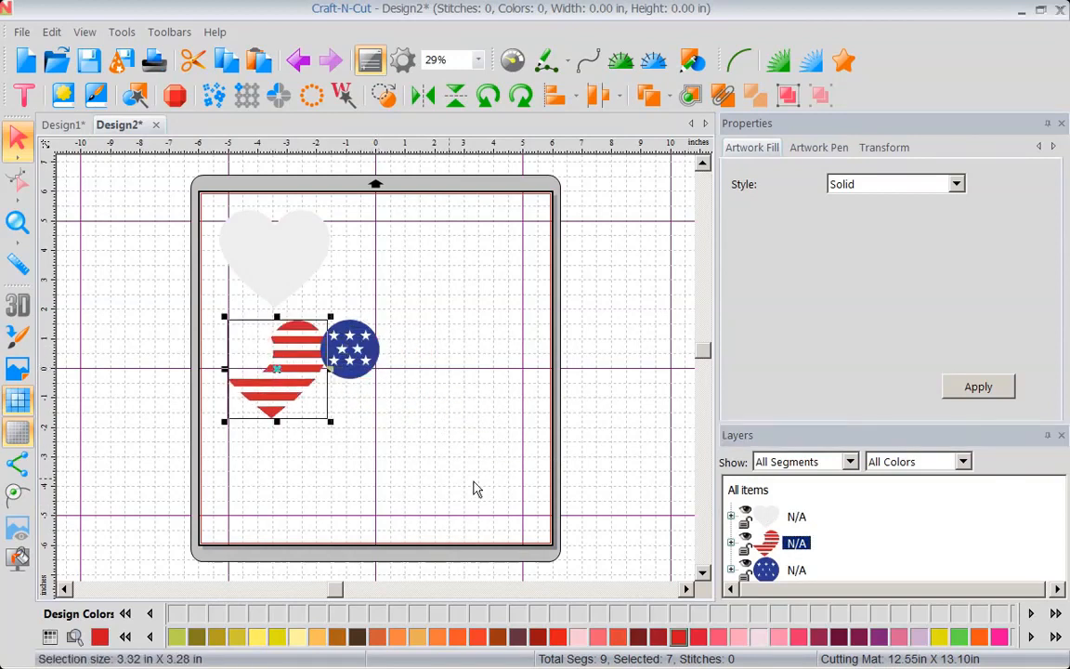
left_click(796, 569)
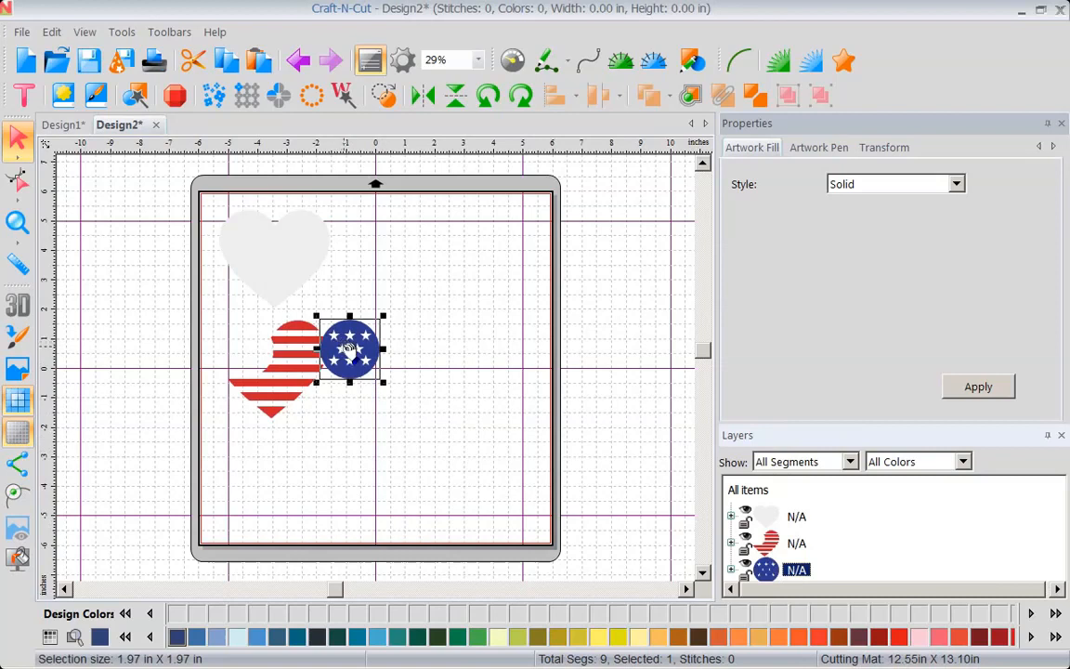
left_click_drag(349, 350, 280, 483)
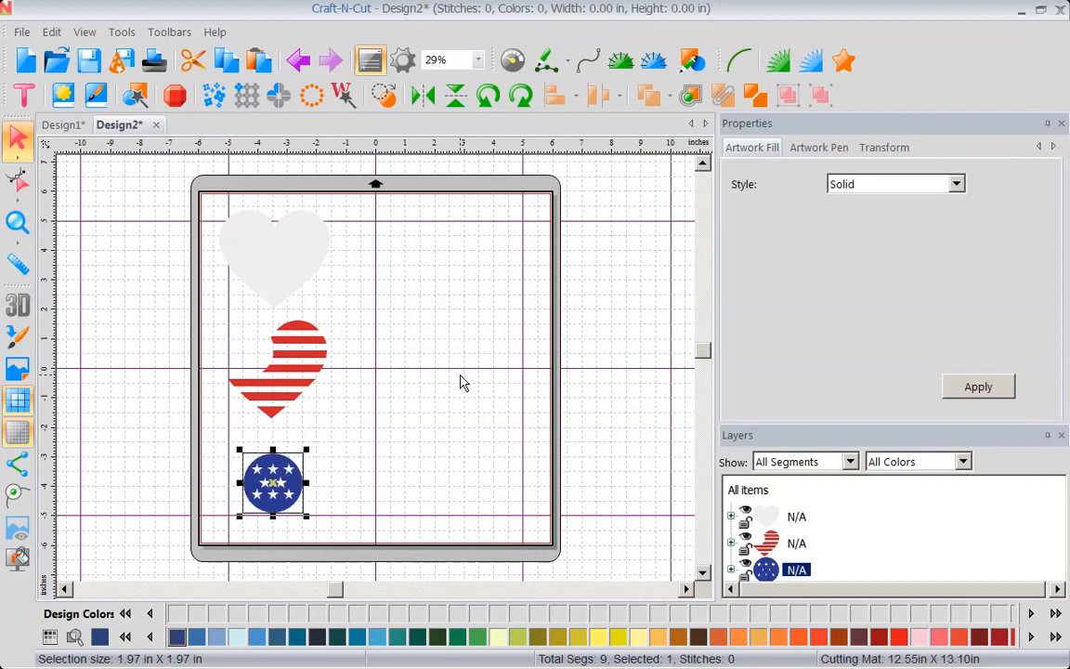
Review the Save2Cut cutting instructions for Vinyl on the Brother ScanNCut and leave the wizard without exporting.
left_click(19, 32)
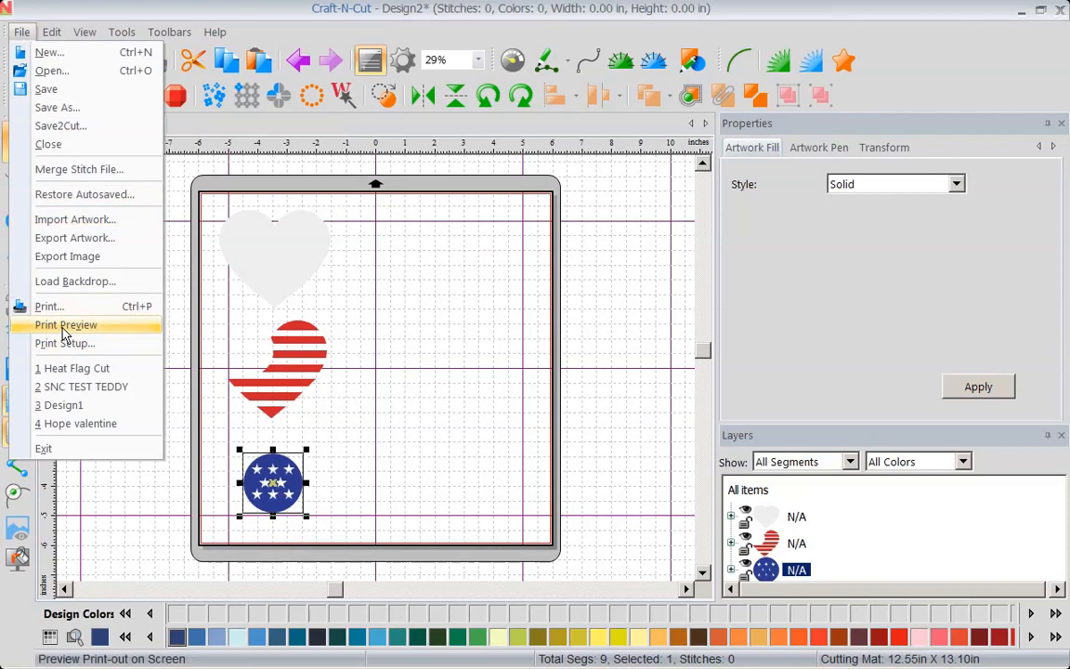
mouse_move(52, 33)
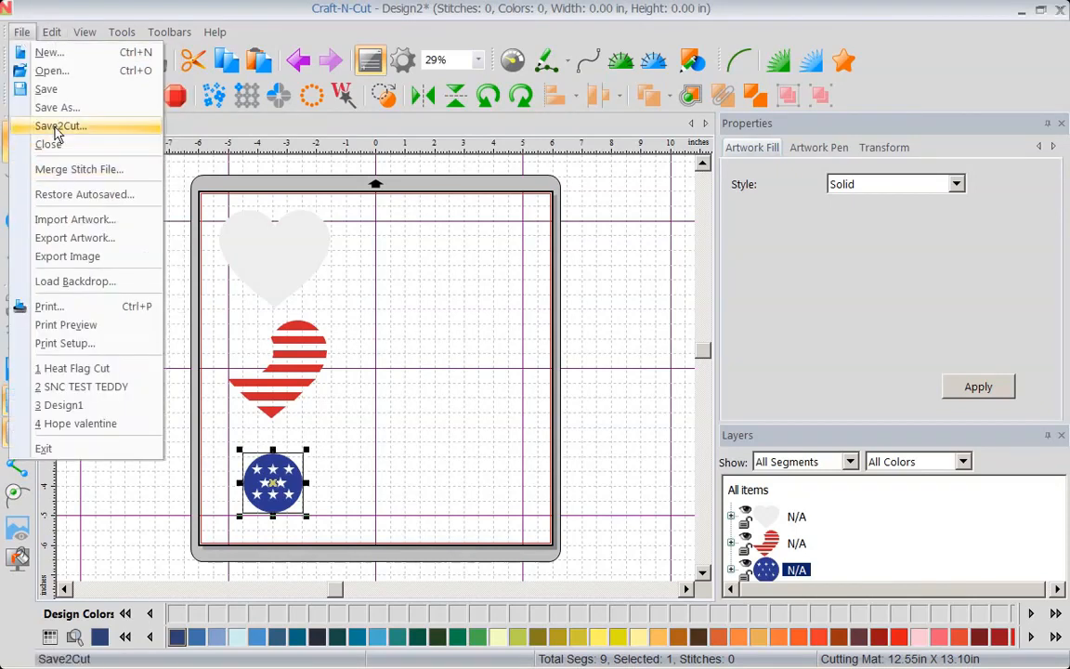
left_click(58, 126)
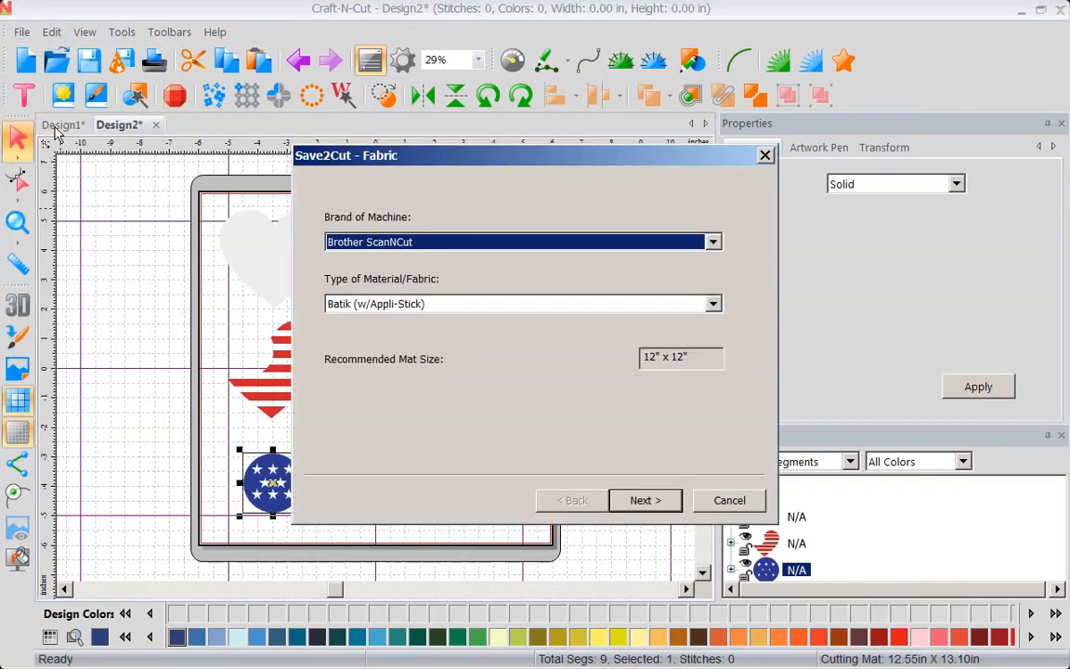
left_click(712, 305)
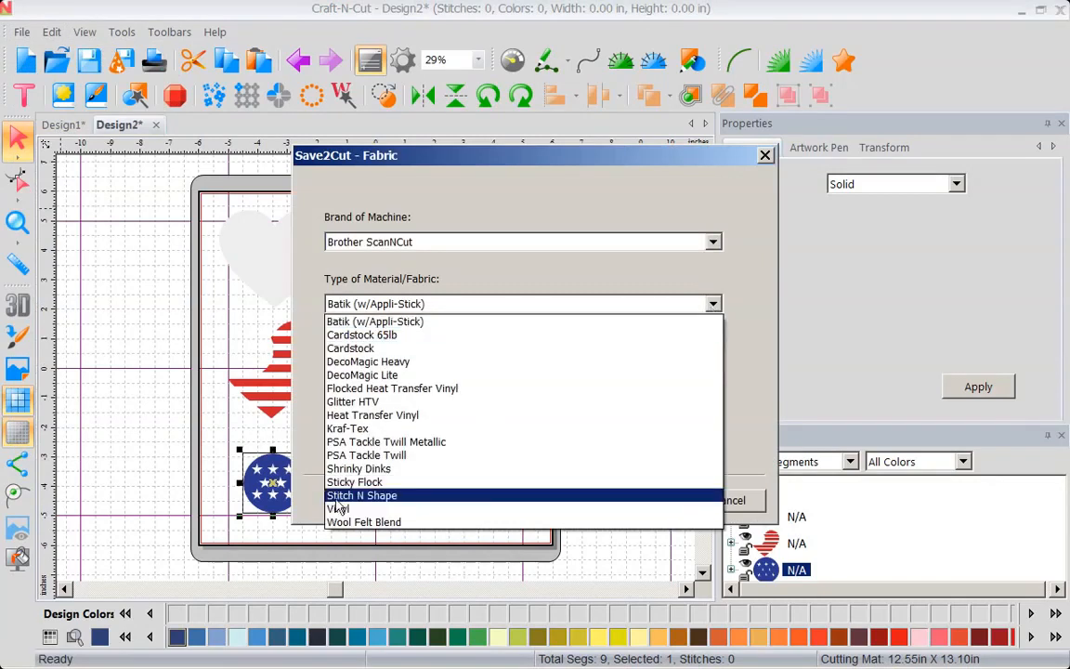
left_click(383, 510)
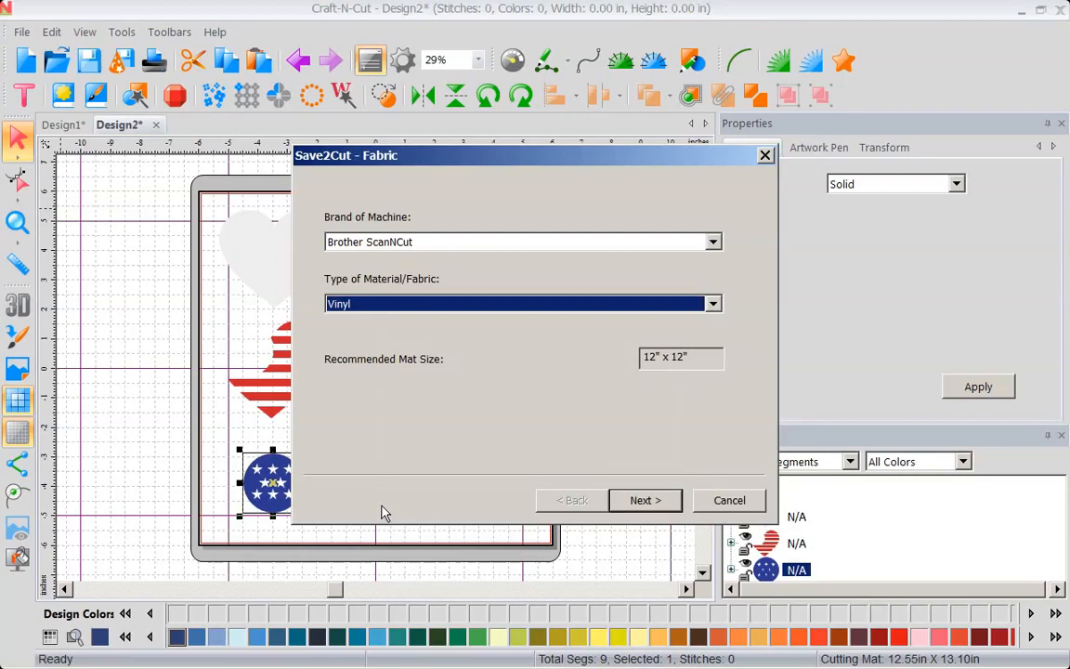
left_click(641, 501)
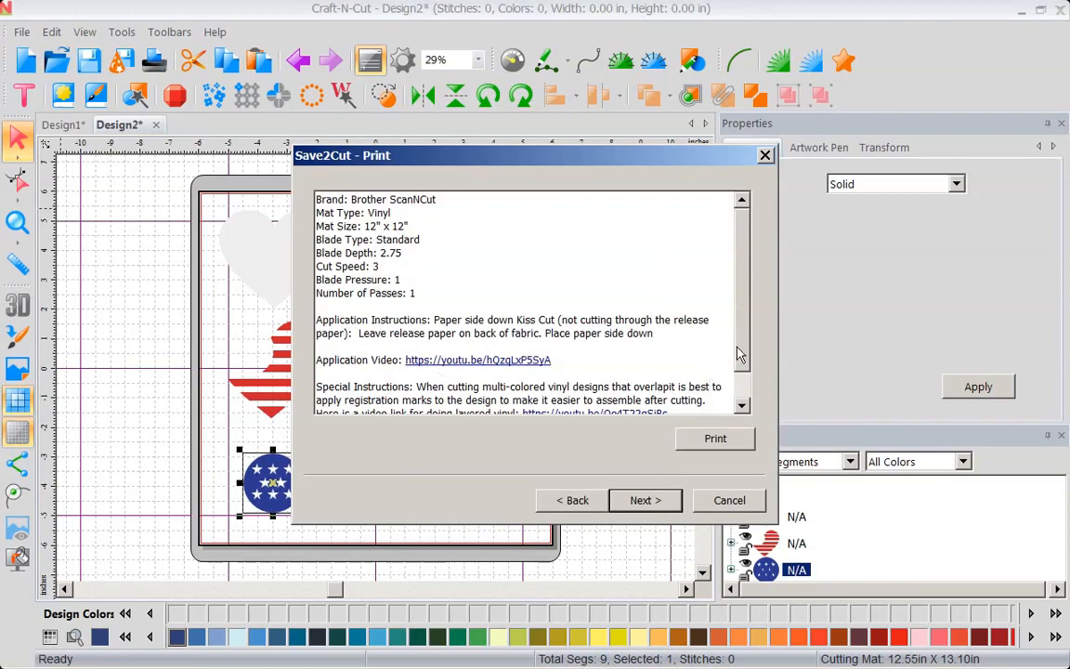
scroll(741, 374, "down", 2)
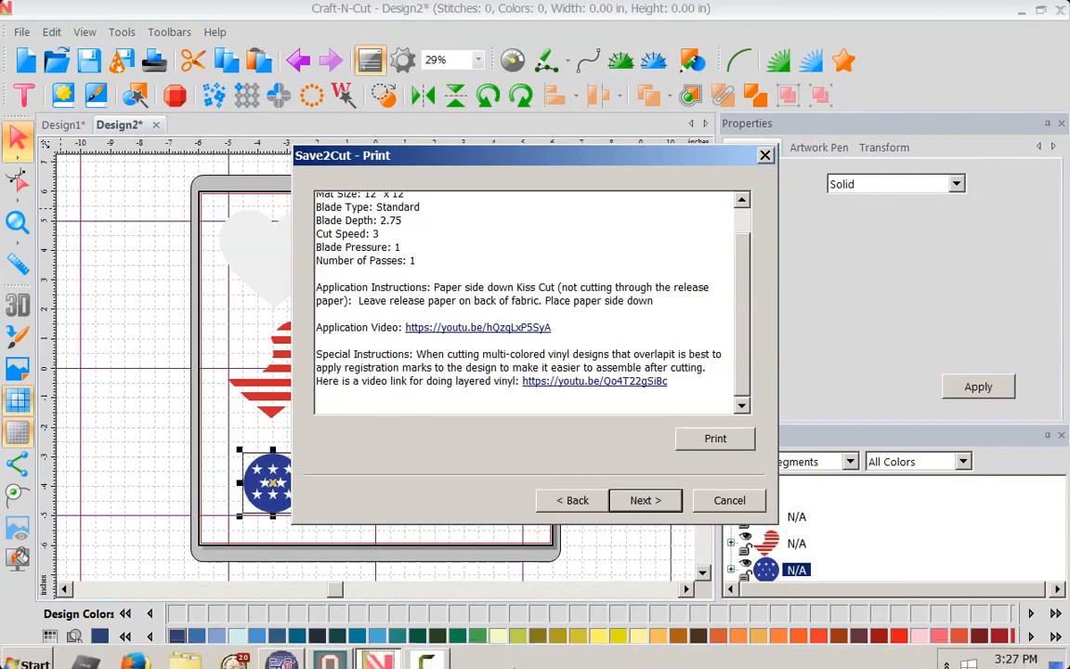
left_click(728, 501)
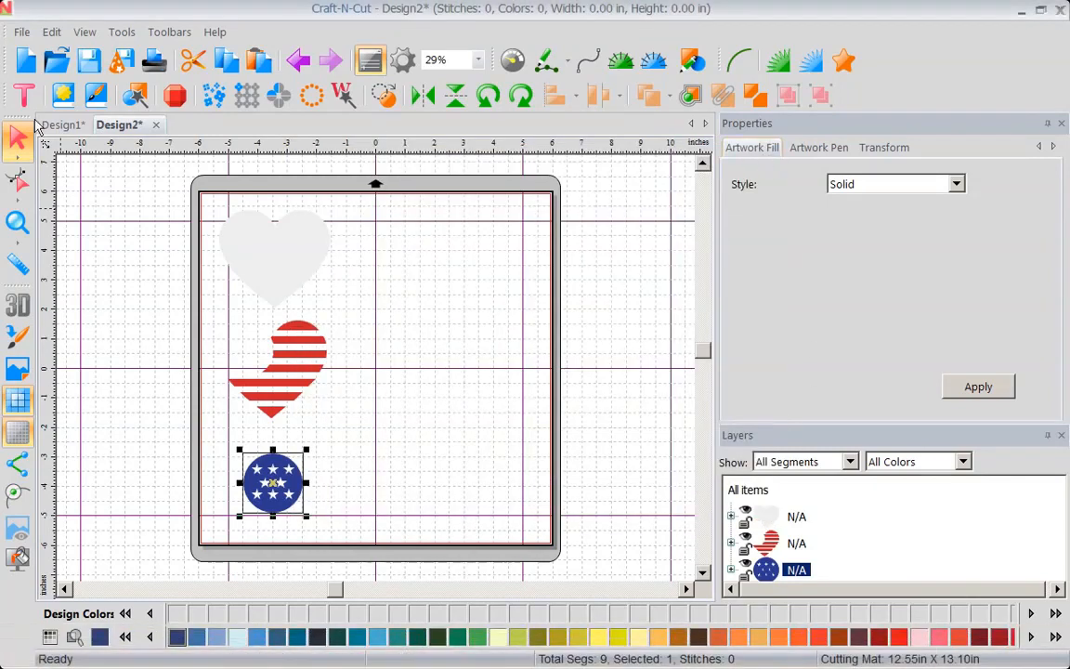
Create a new design and import the letter artwork 3-Q-C from the Center Circle Monogram SVG folder.
left_click(25, 60)
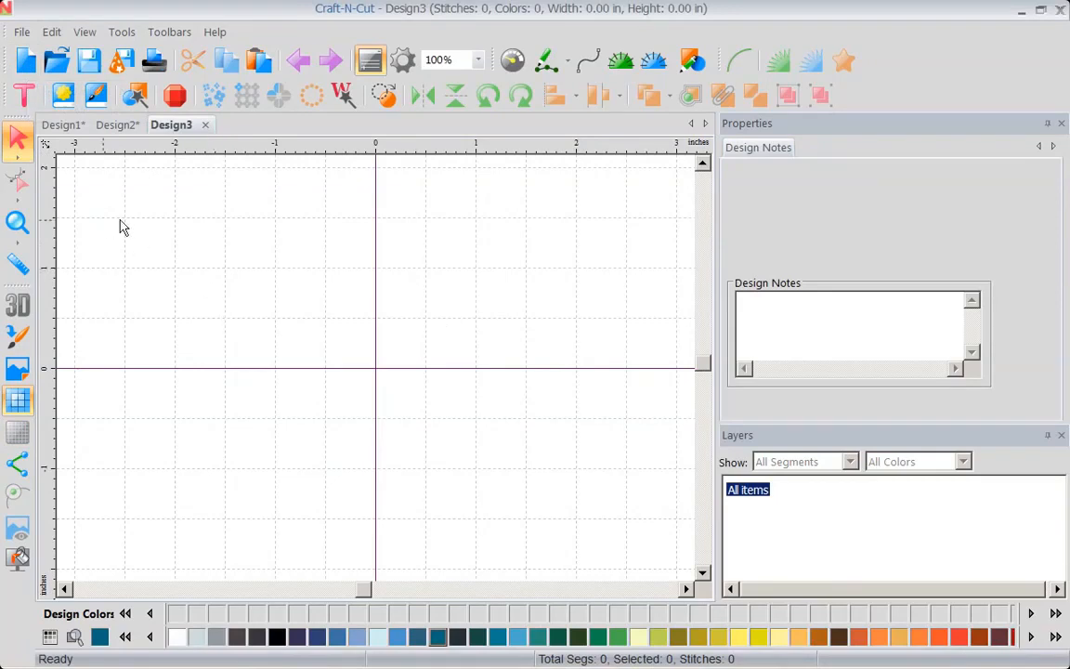
left_click(25, 34)
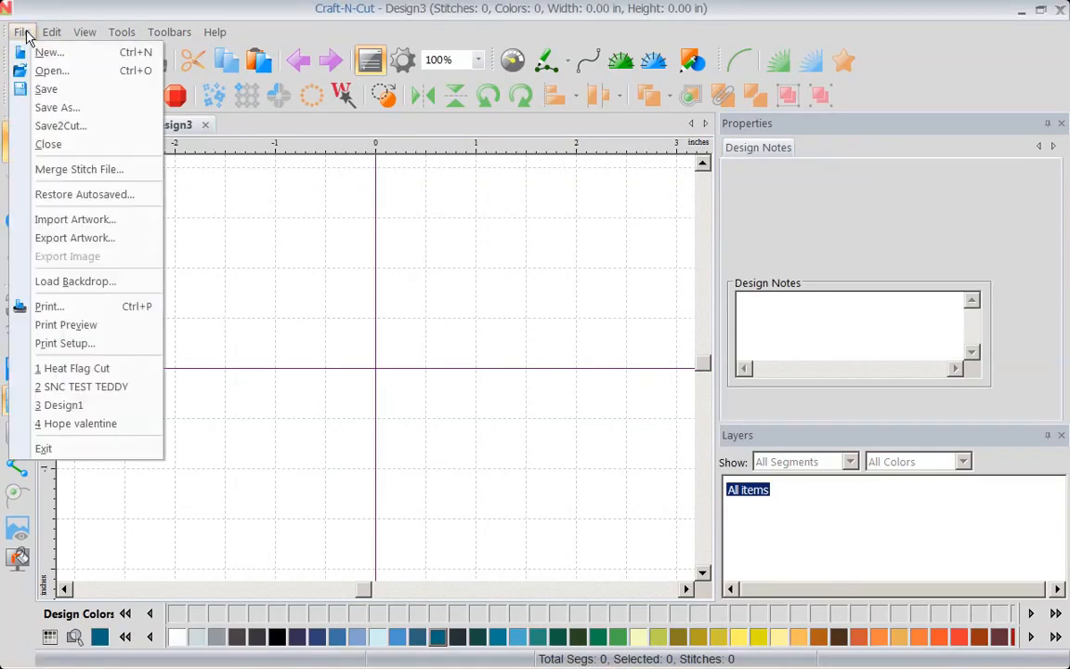
left_click(63, 220)
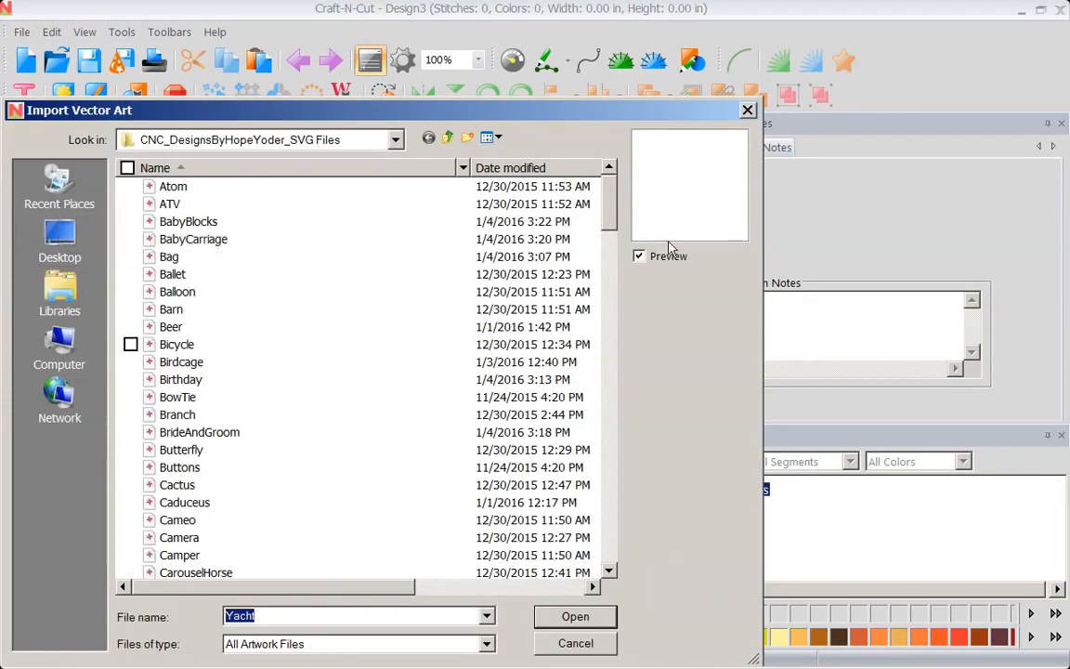
left_click(445, 141)
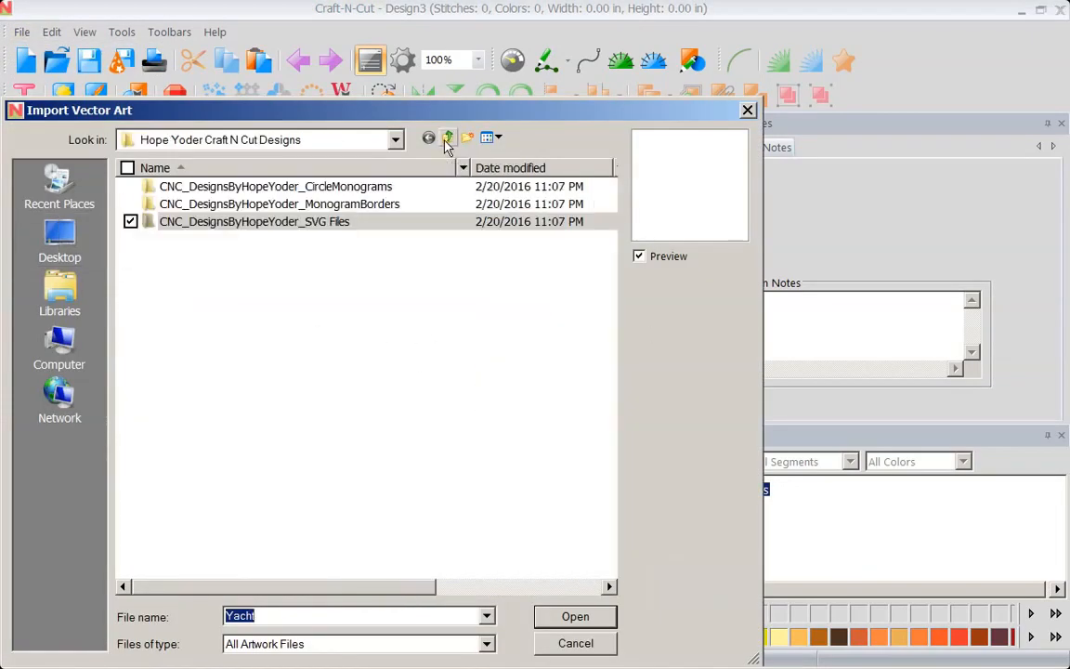
double_click(264, 190)
double_click(227, 188)
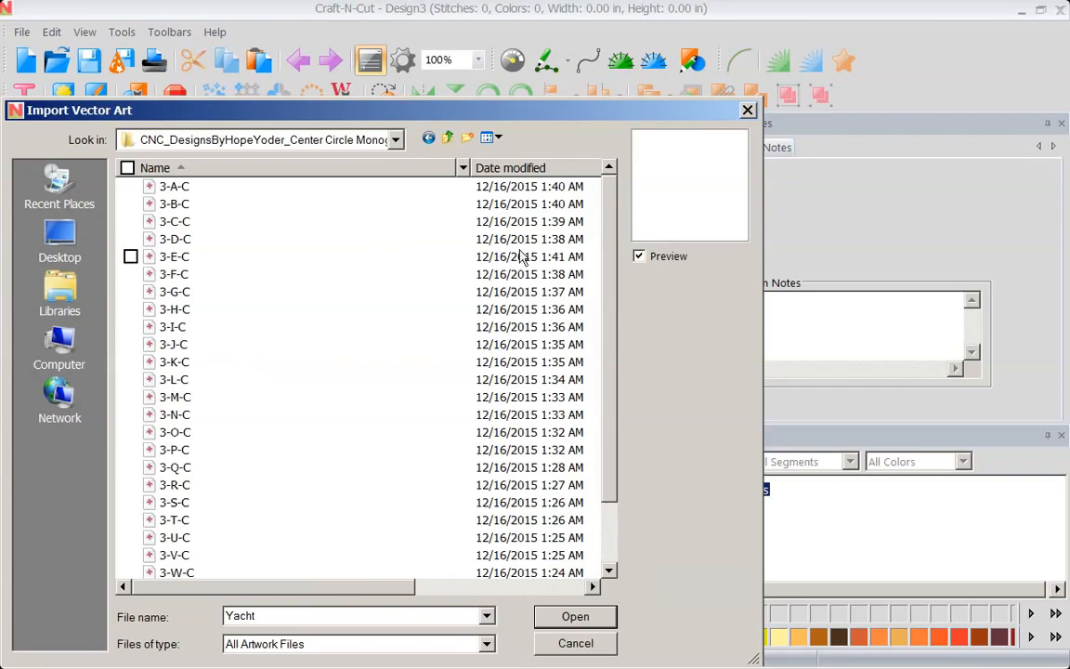
left_click_drag(613, 239, 609, 206)
left_click(174, 467)
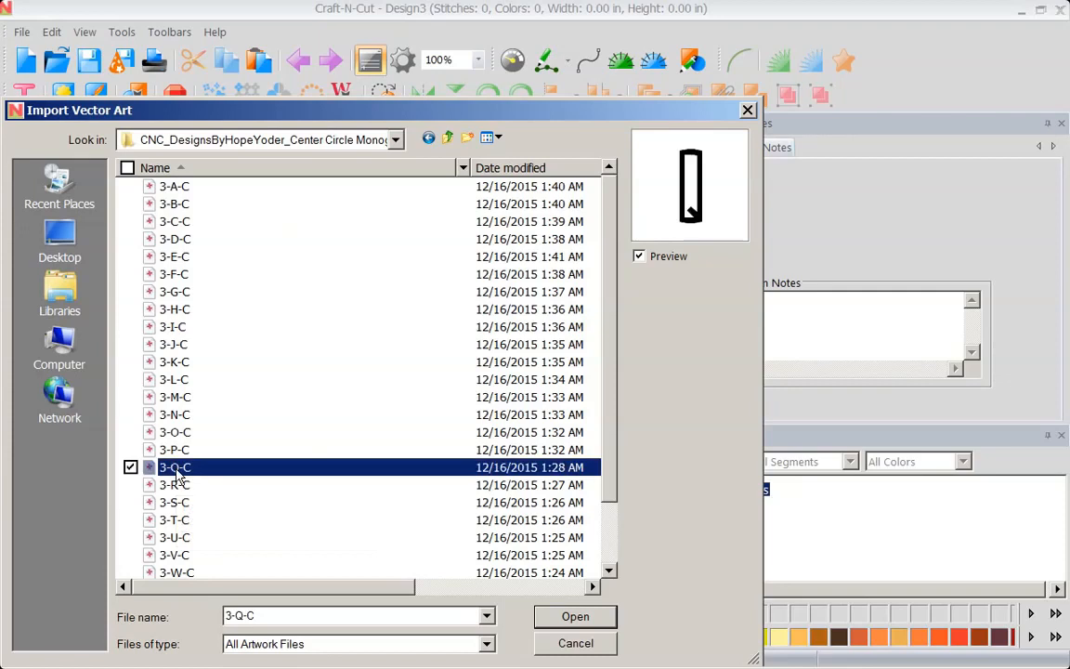
left_click(571, 618)
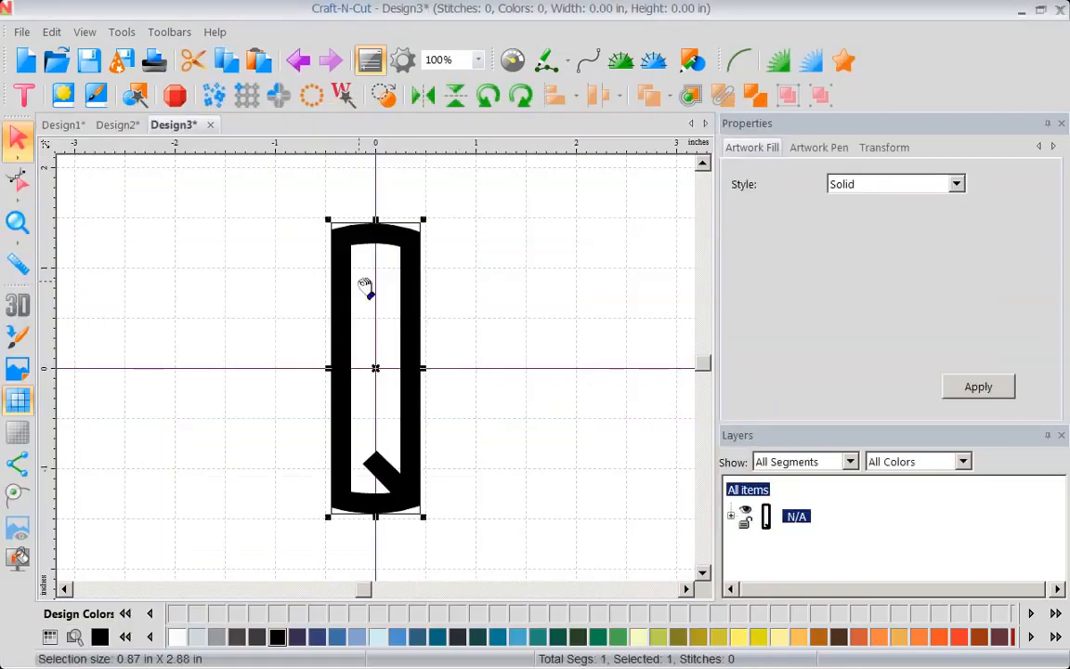
Import the letter artwork 1-G-L from the LEFT Circle Monogram SVG folder into the same design.
left_click(20, 32)
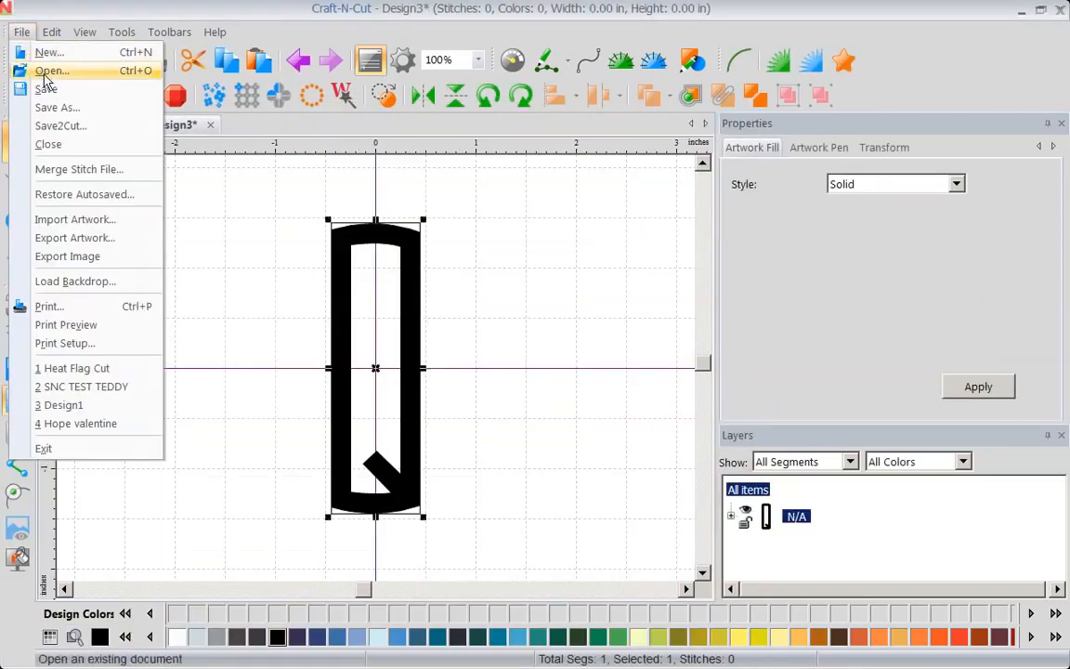
left_click(96, 226)
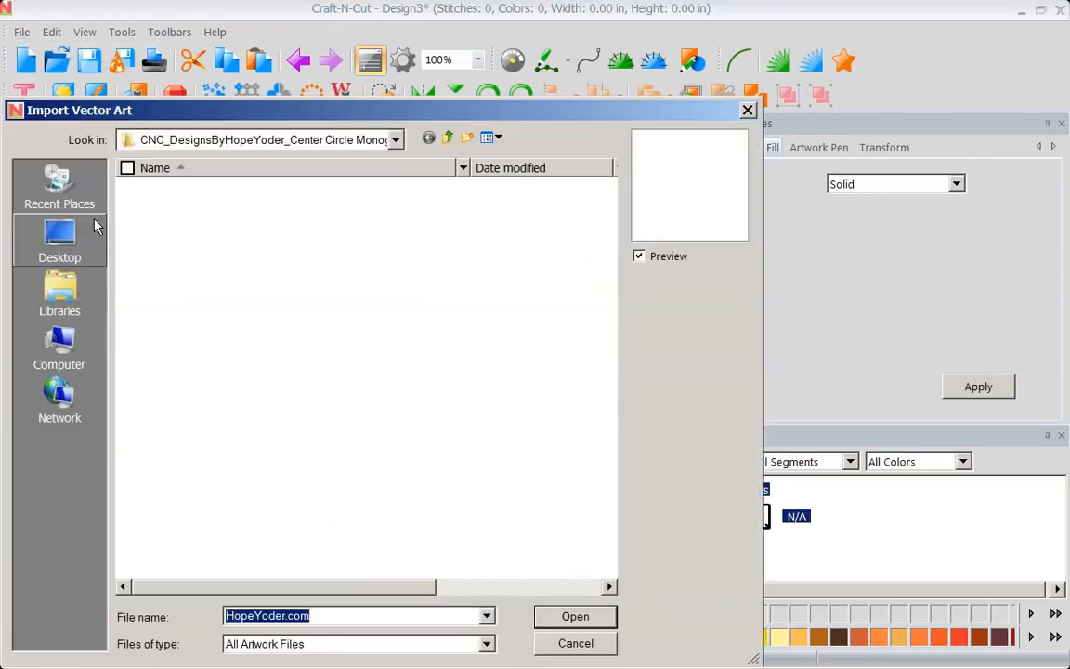
left_click(448, 137)
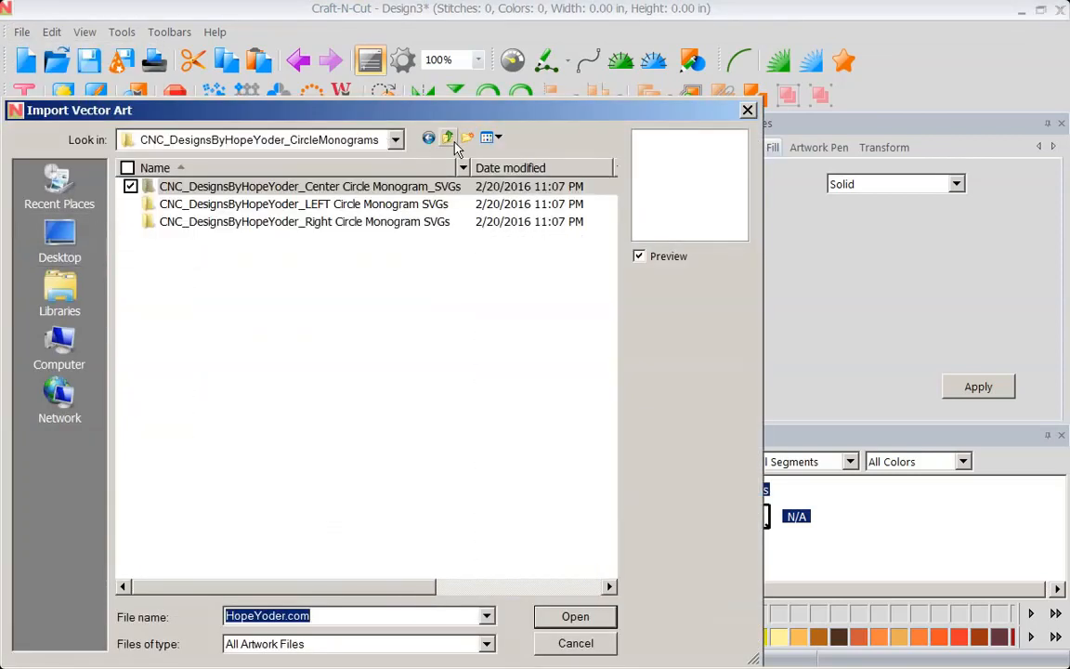
left_click(172, 210)
double_click(173, 210)
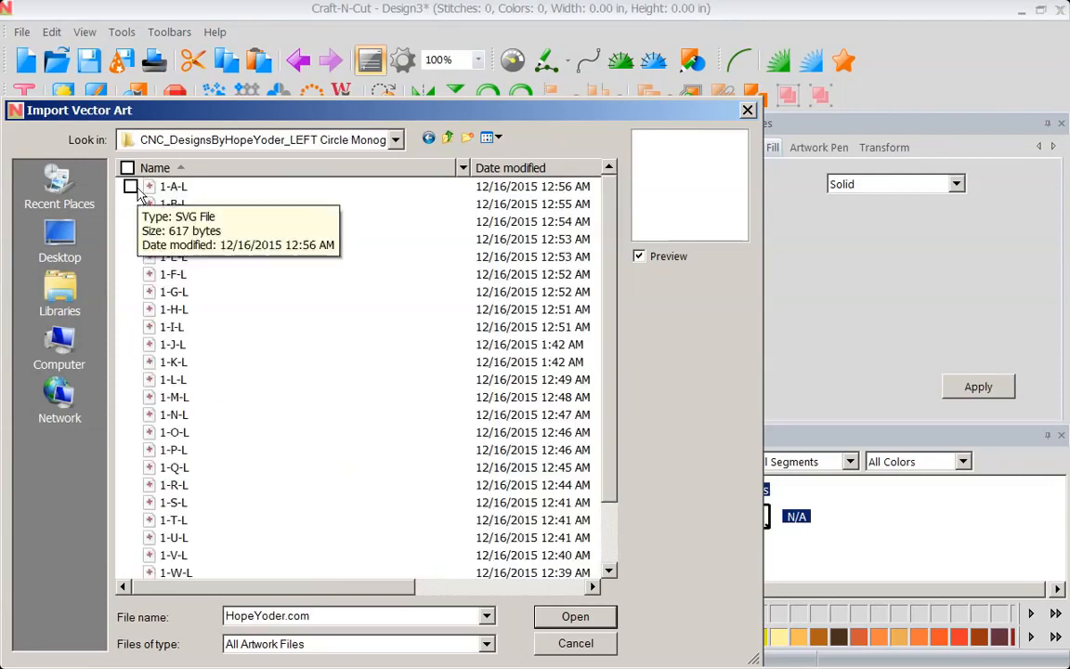
left_click(184, 292)
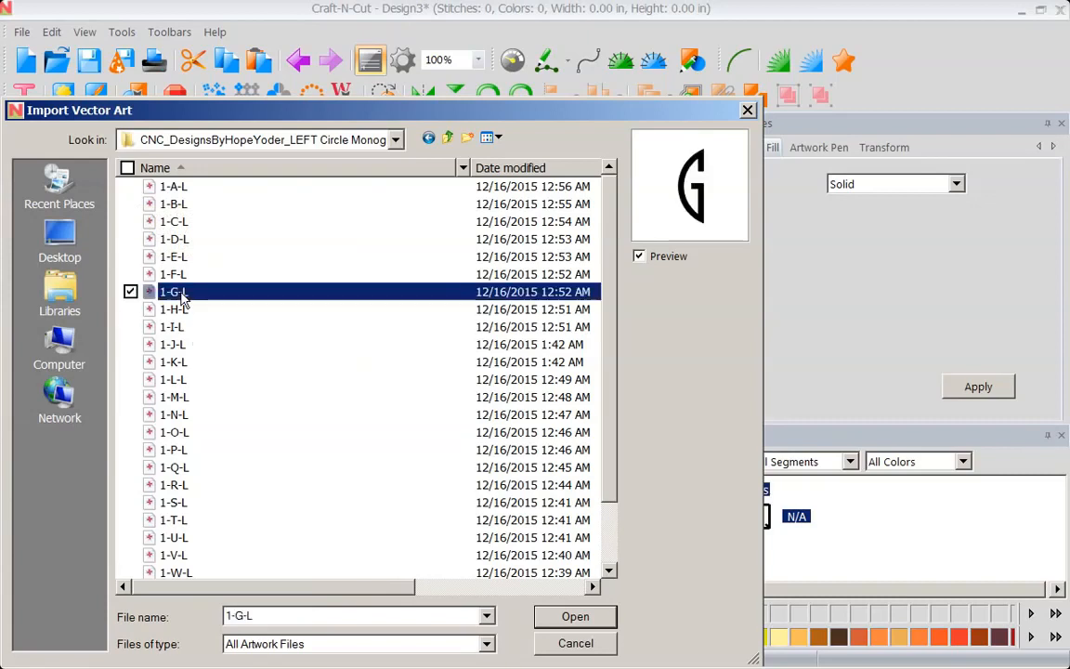
left_click(595, 615)
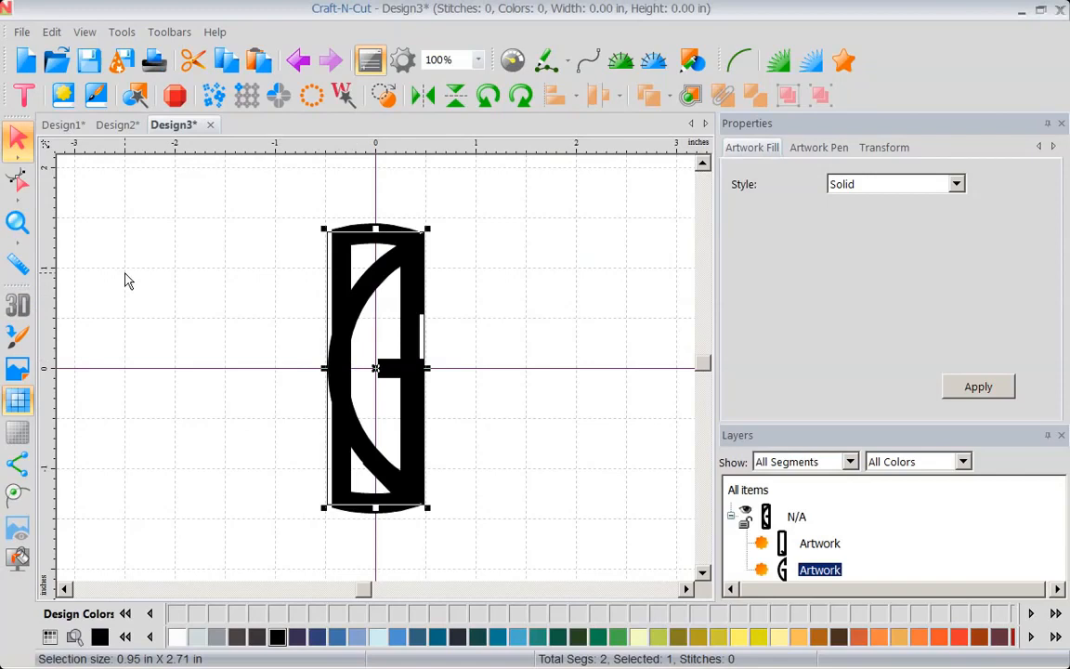
Import the letter artwork 2-K-R from the Right Circle Monogram SVG folder.
left_click(22, 34)
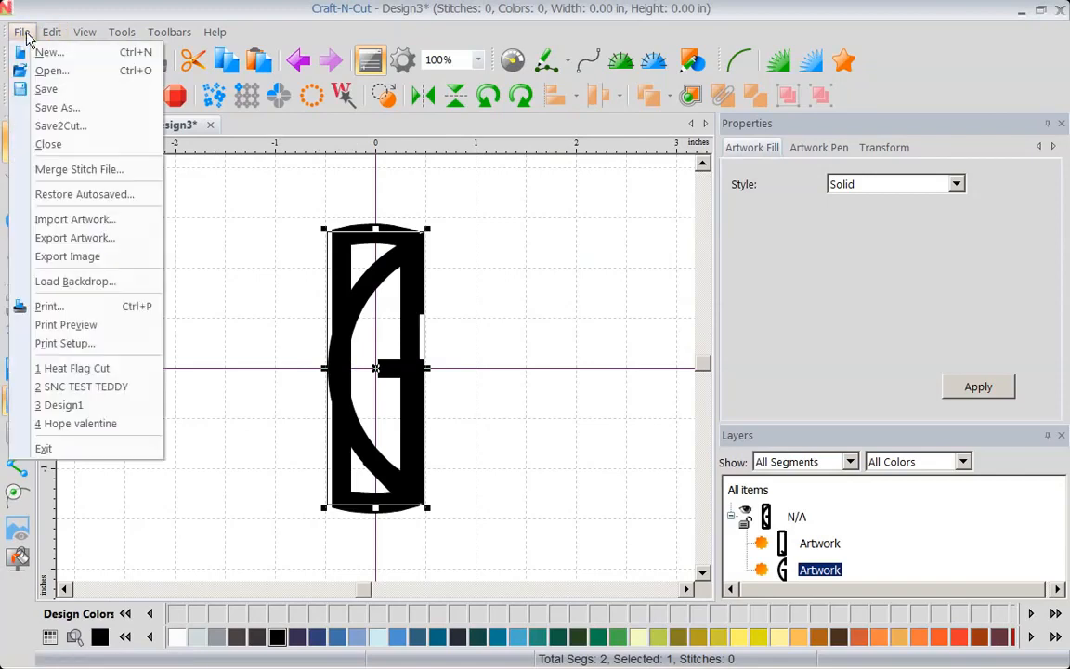
left_click(43, 220)
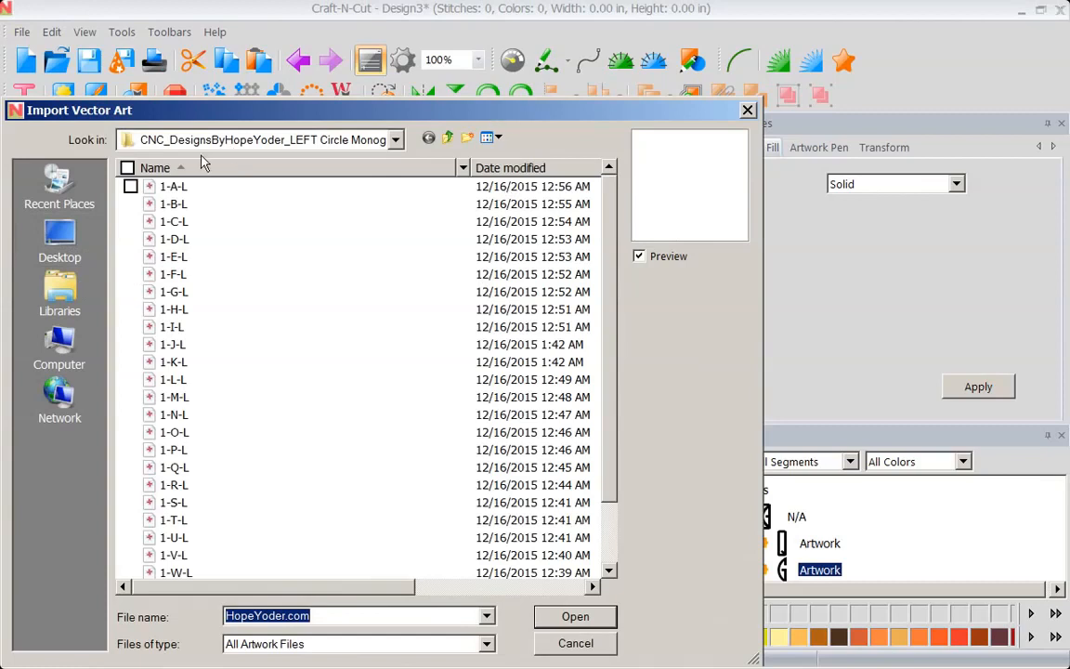
left_click(395, 140)
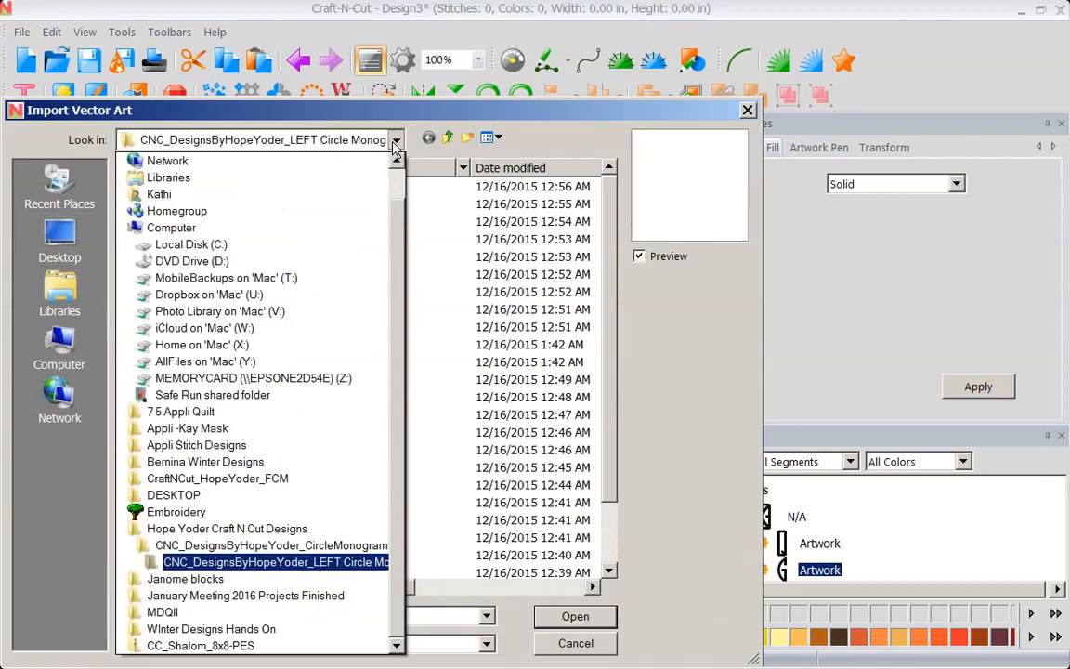
left_click(394, 145)
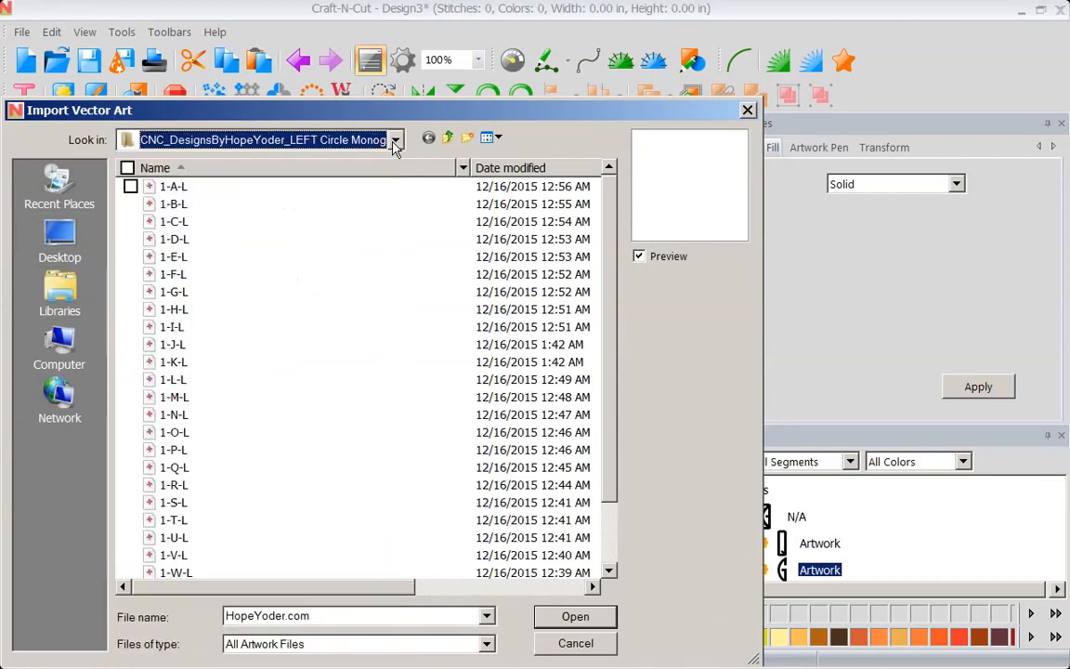
left_click(447, 137)
double_click(269, 222)
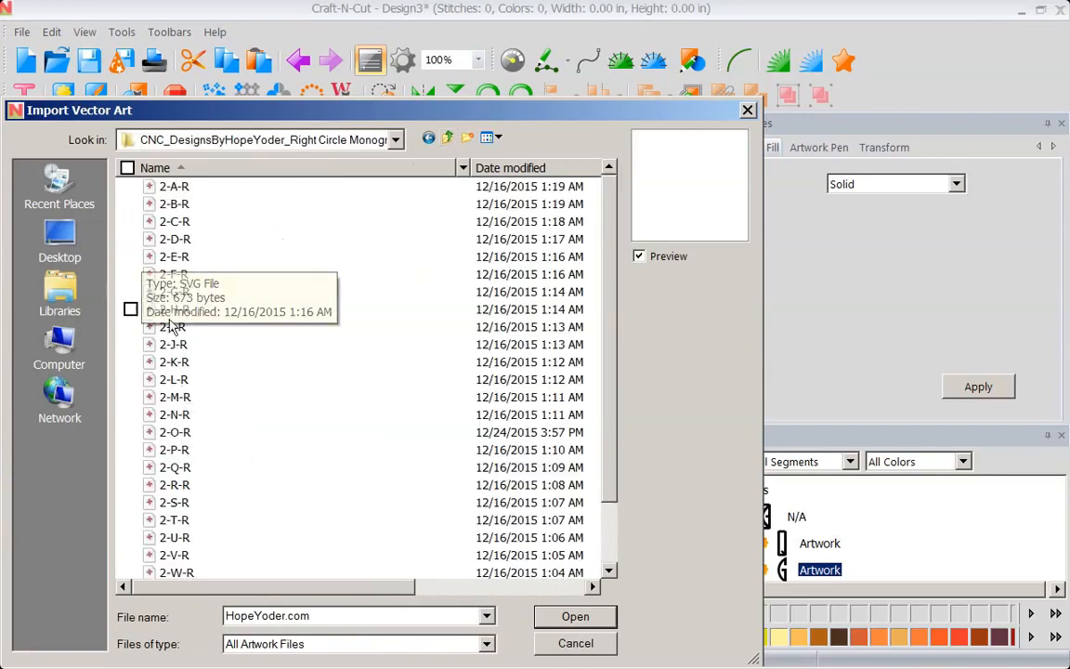
left_click(183, 362)
left_click(545, 618)
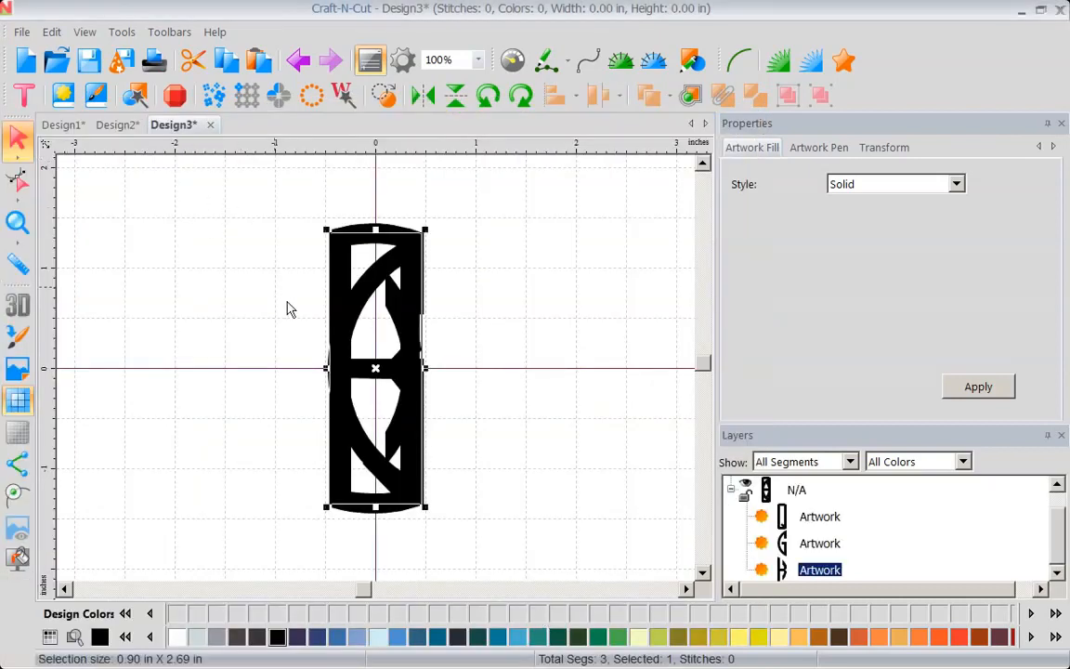
Arrange the letters as a circle monogram with K right of the Q and G left of it, nudging the G outward for an even gap.
left_click_drag(373, 366, 477, 372)
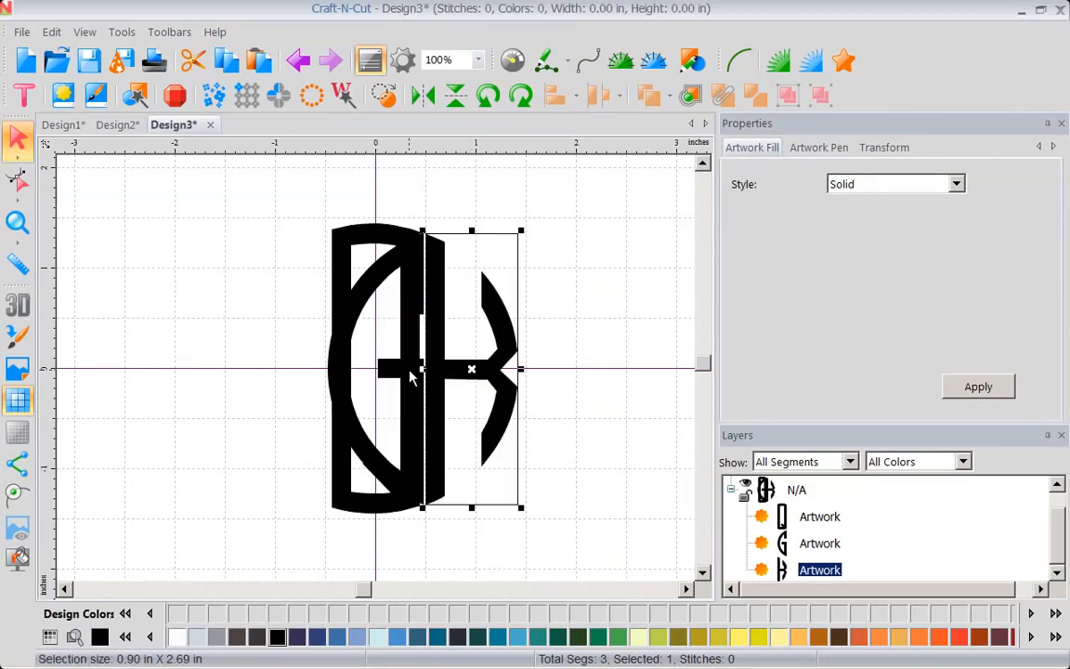
left_click(789, 543)
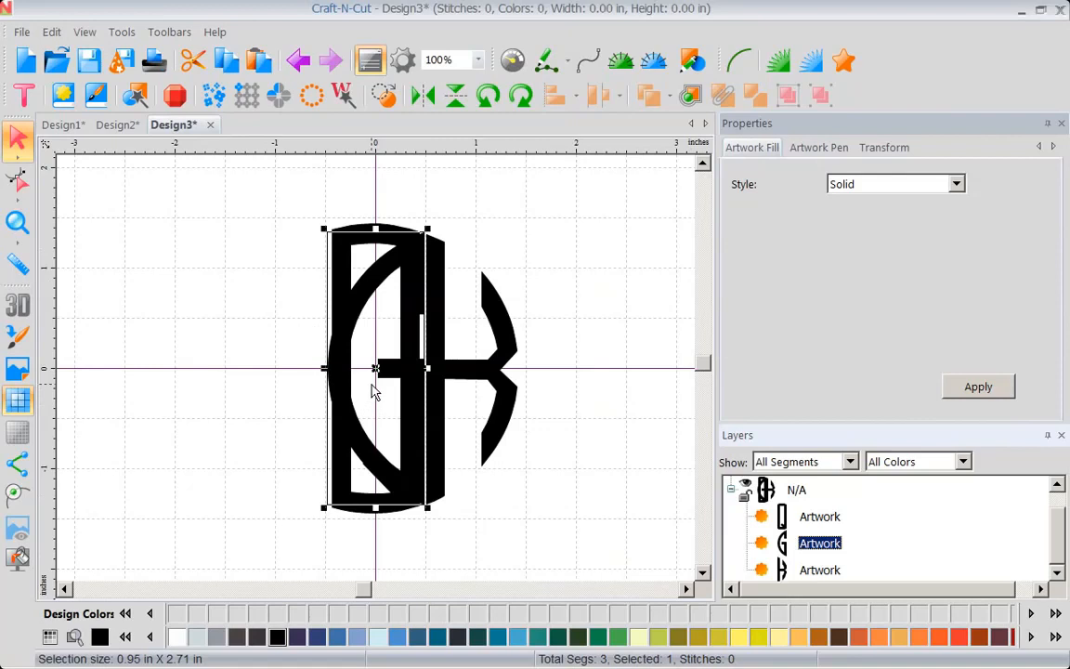
left_click_drag(376, 371, 282, 371)
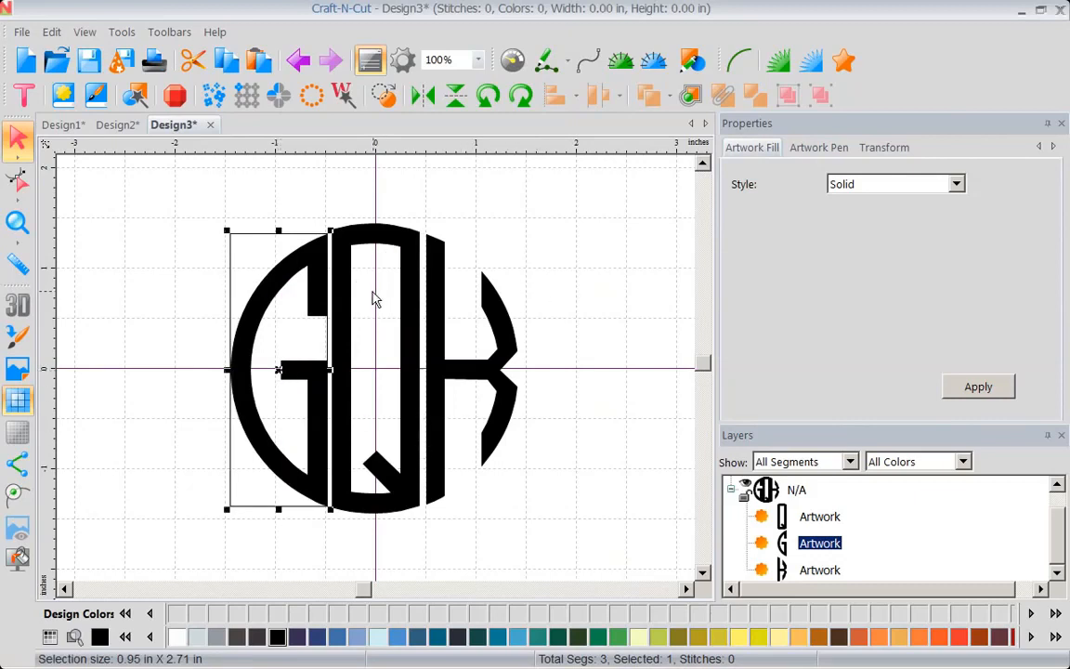
key("Left")
key("Left")
key("Left")
key("Left")
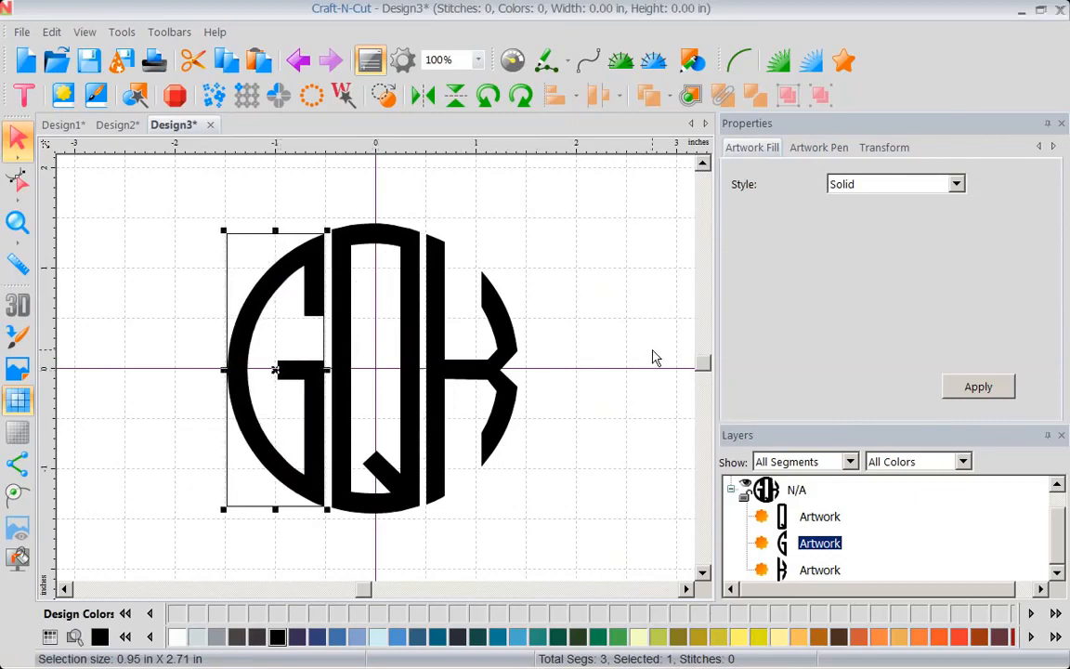
left_click(625, 399)
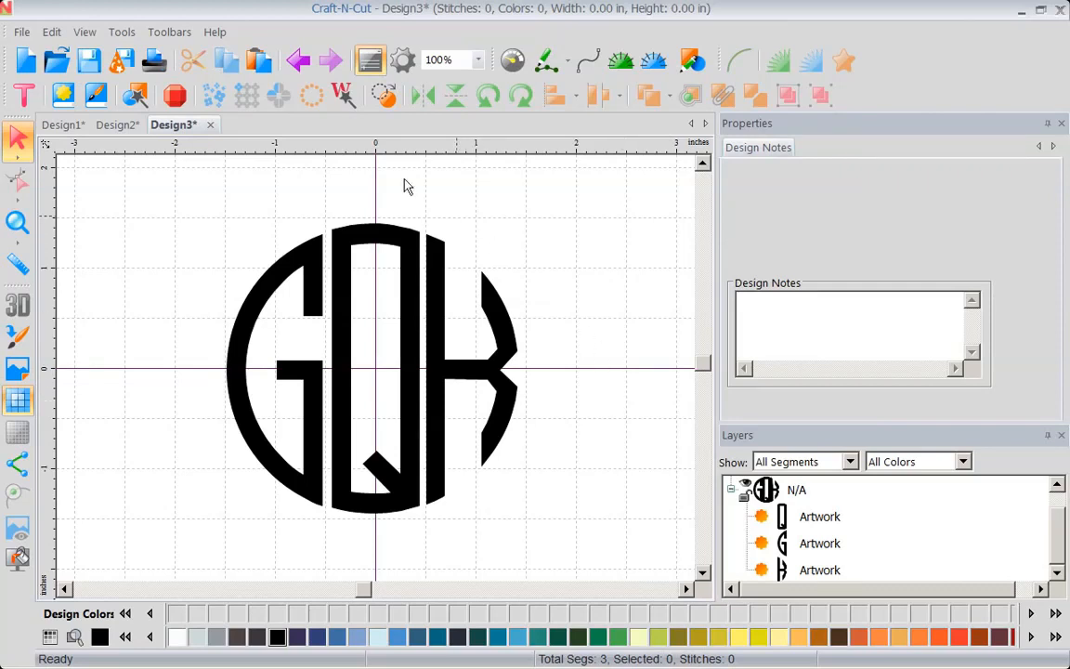
Place a single 0.16 in (16 ss) rhinestone just outside the monogram's upper-left edge.
left_click(176, 102)
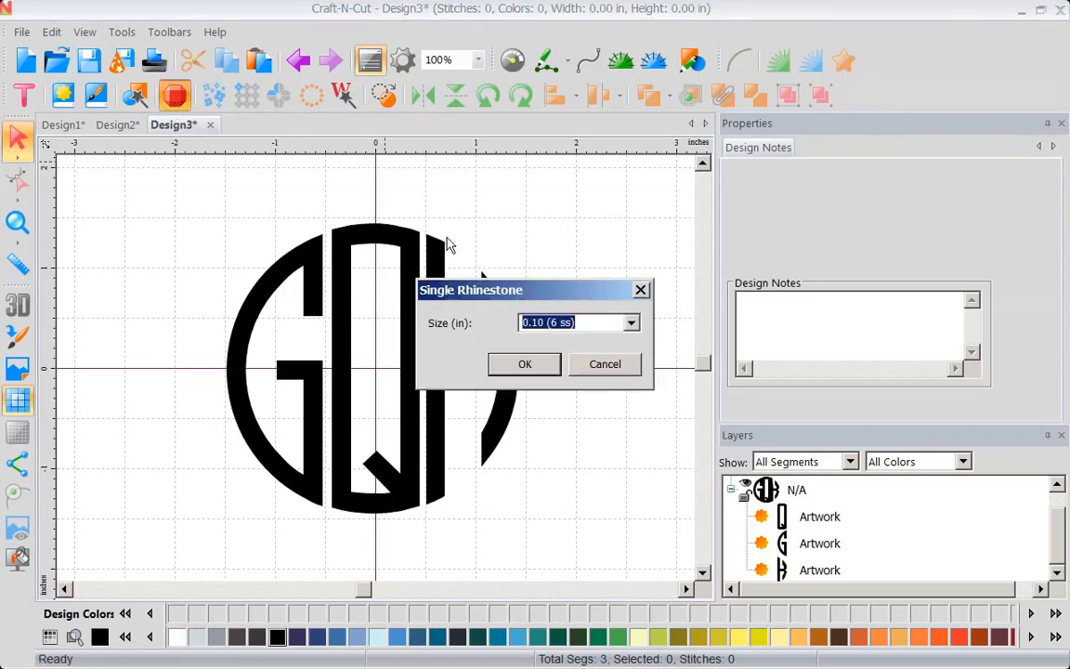
left_click(631, 323)
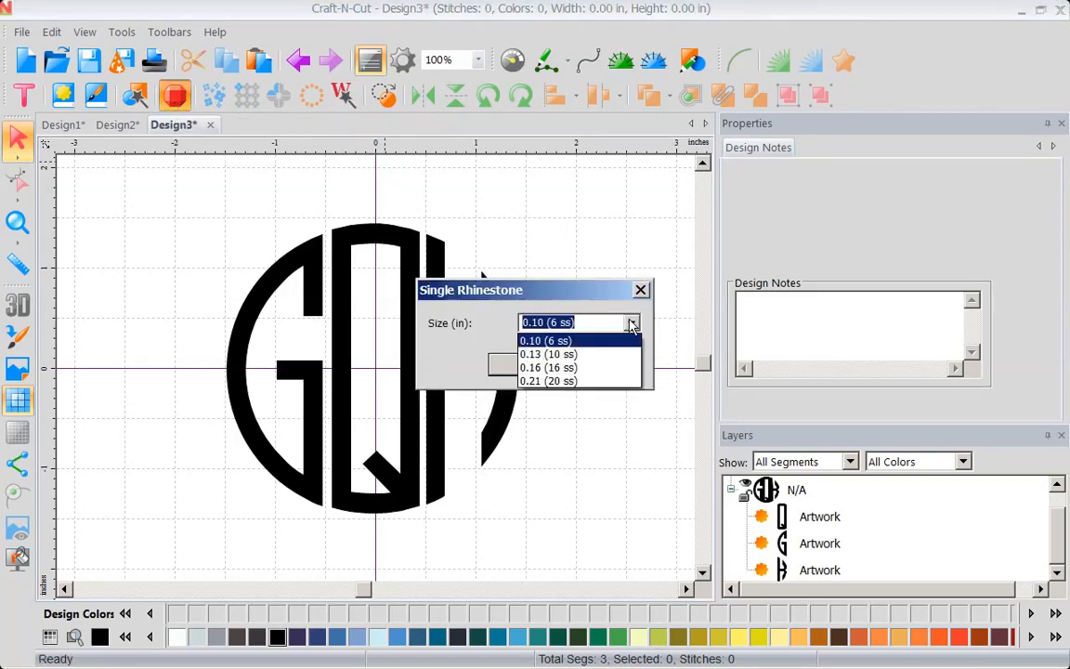
left_click(595, 368)
left_click(527, 365)
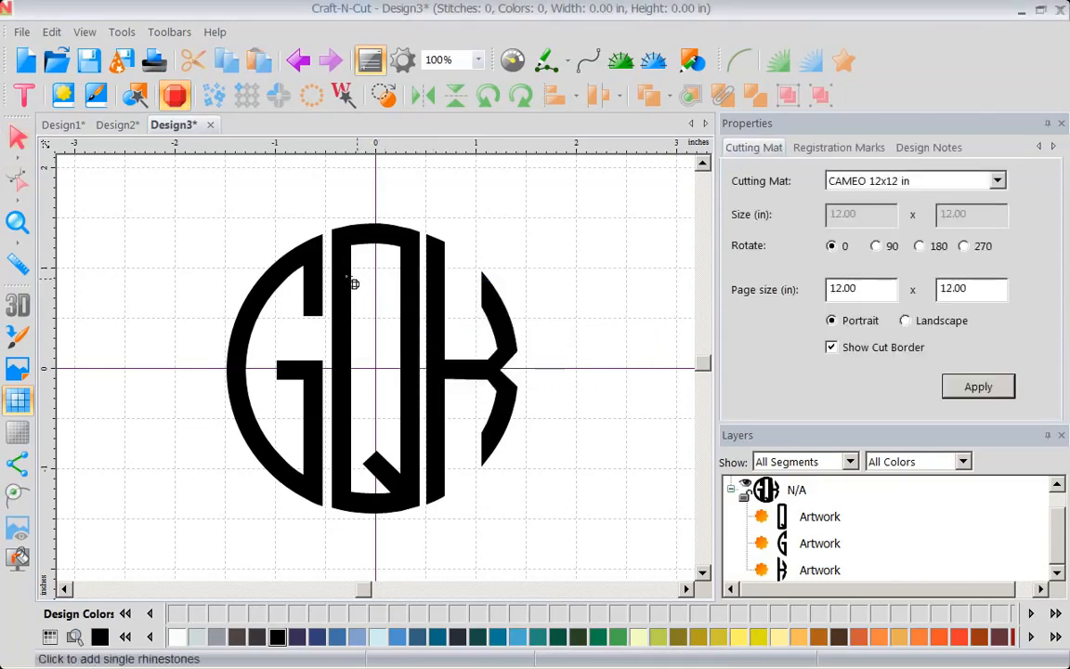
left_click(255, 244)
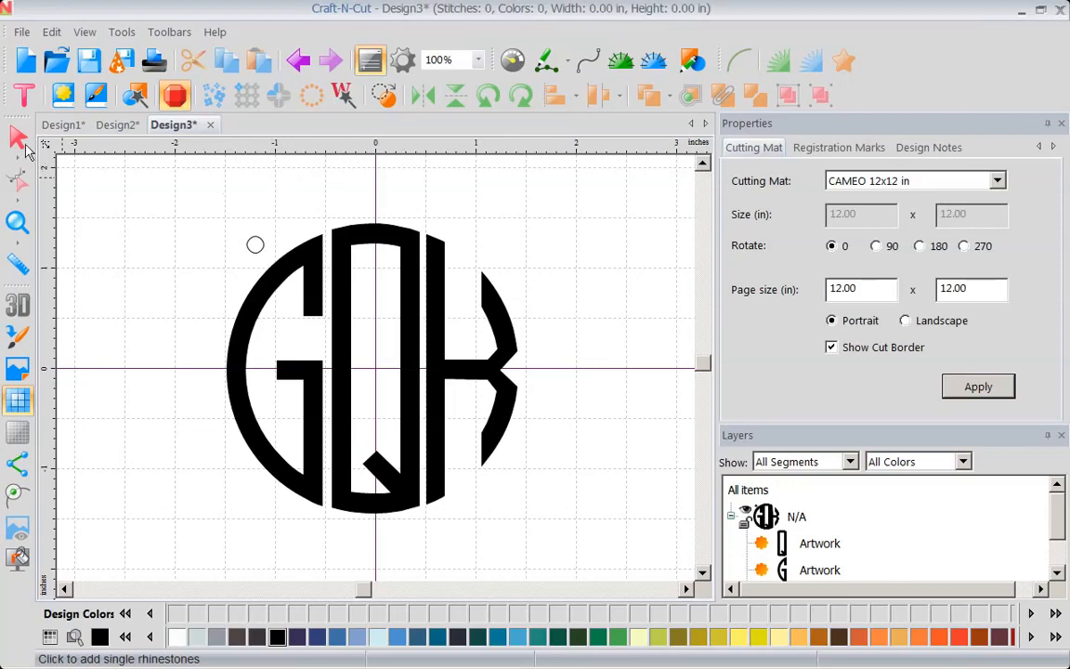
left_click(17, 137)
Make a circle set of 50 copies from the rhinestone and center the ring around the monogram.
left_click(311, 96)
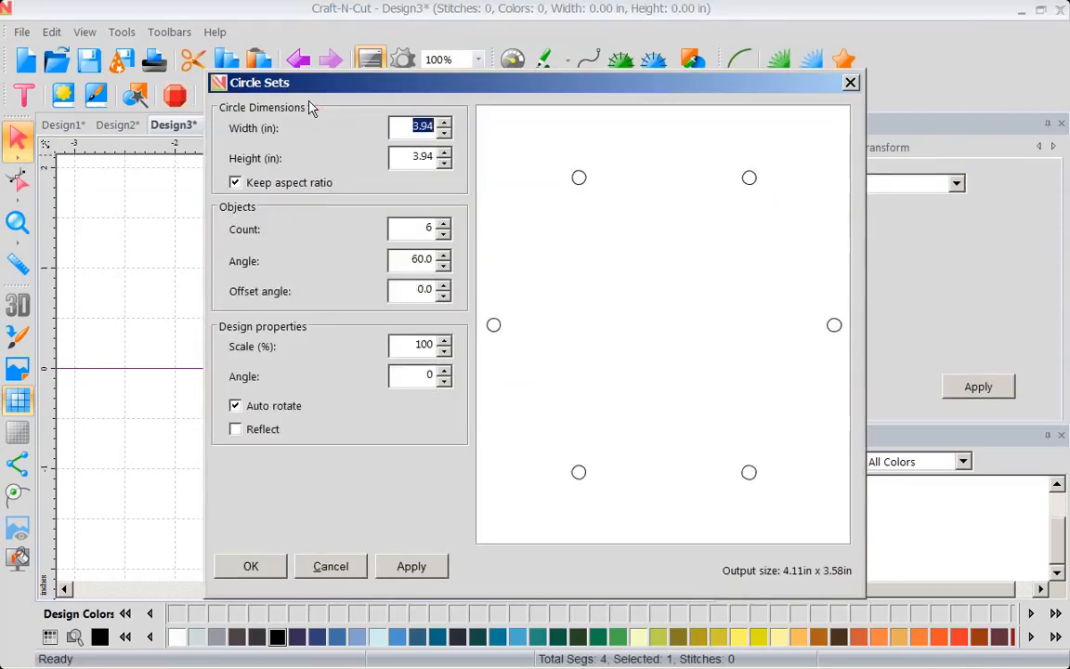
double_click(427, 229)
type("50")
left_click(432, 570)
left_click(249, 567)
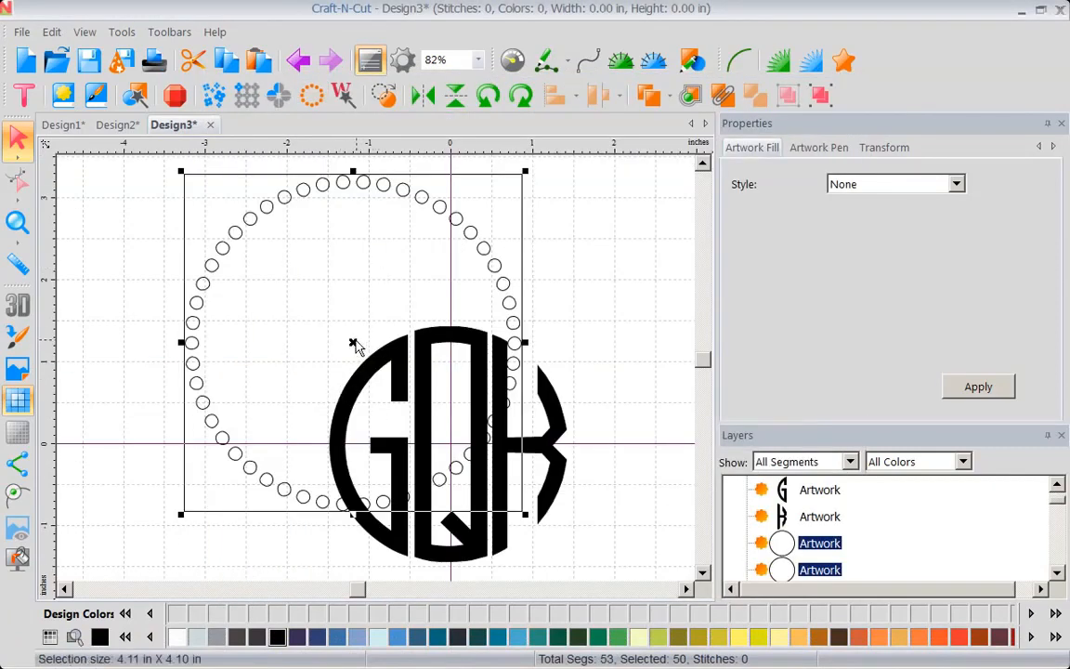
left_click_drag(356, 341, 457, 442)
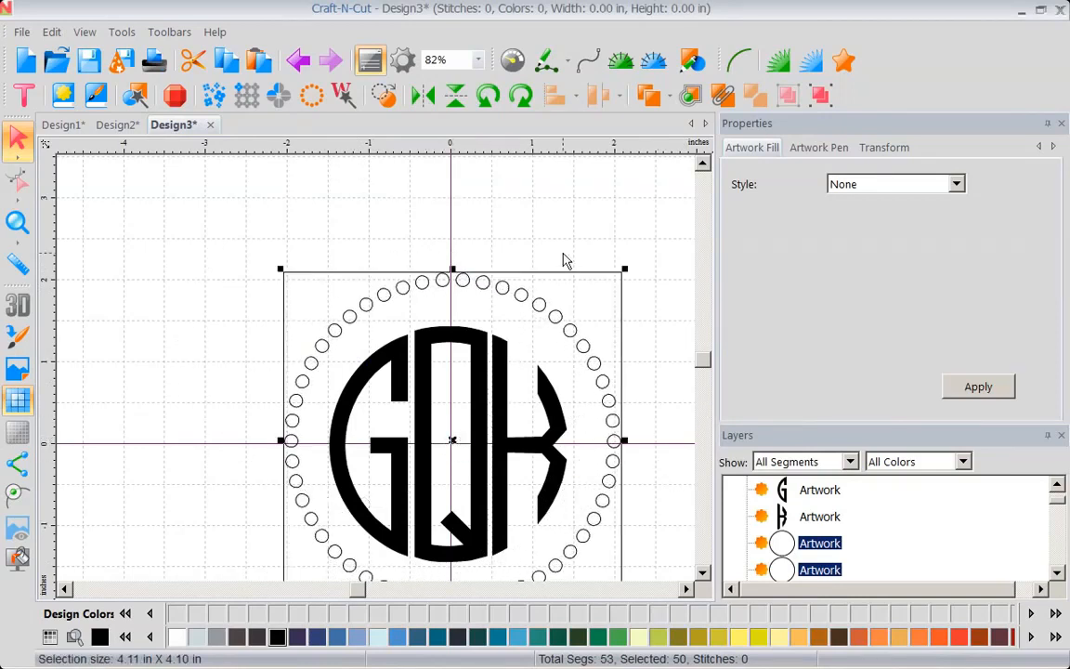
left_click(609, 210)
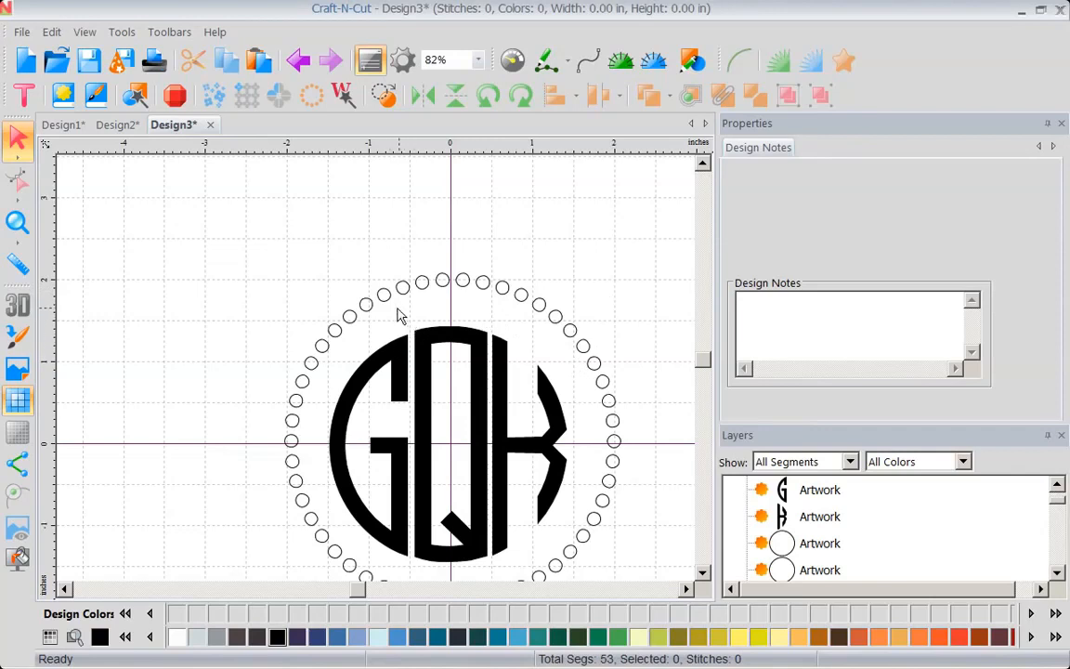
Review the Save2Cut cutting settings and instructions for Flocked Heat Transfer Vinyl on the Brother ScanNCut, leaving without exporting.
left_click(22, 32)
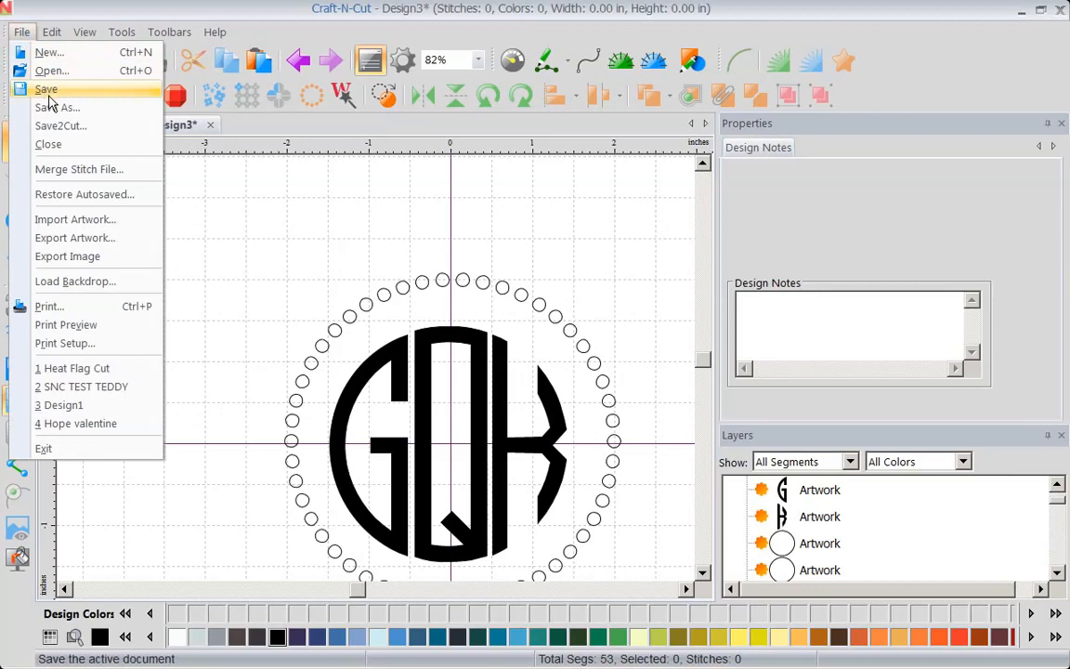
left_click(53, 125)
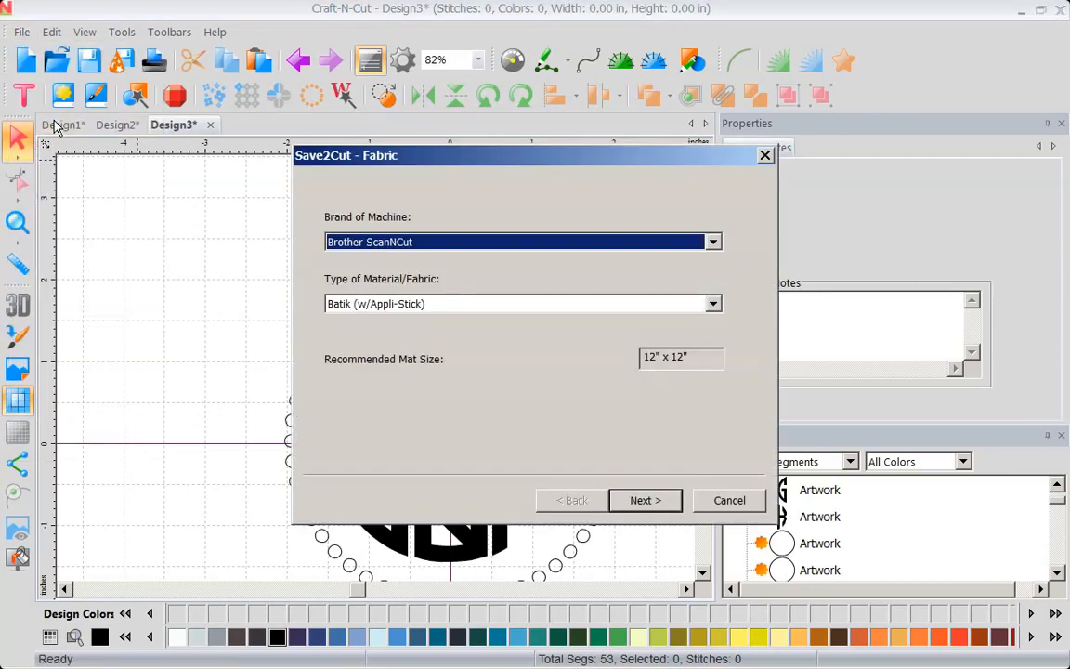
left_click(713, 305)
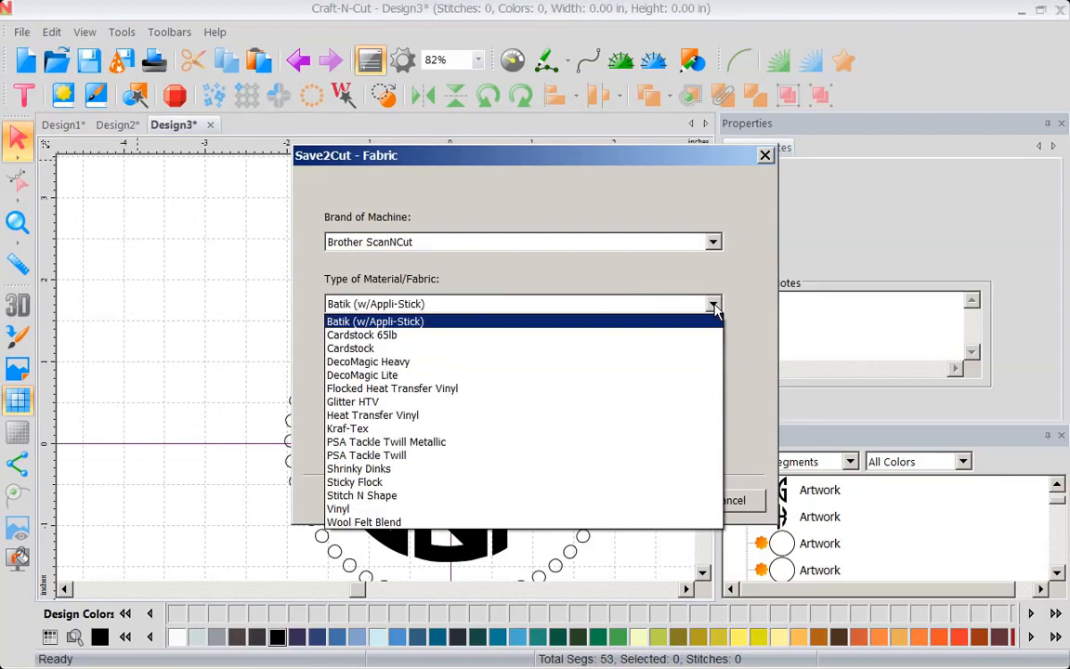
left_click(404, 390)
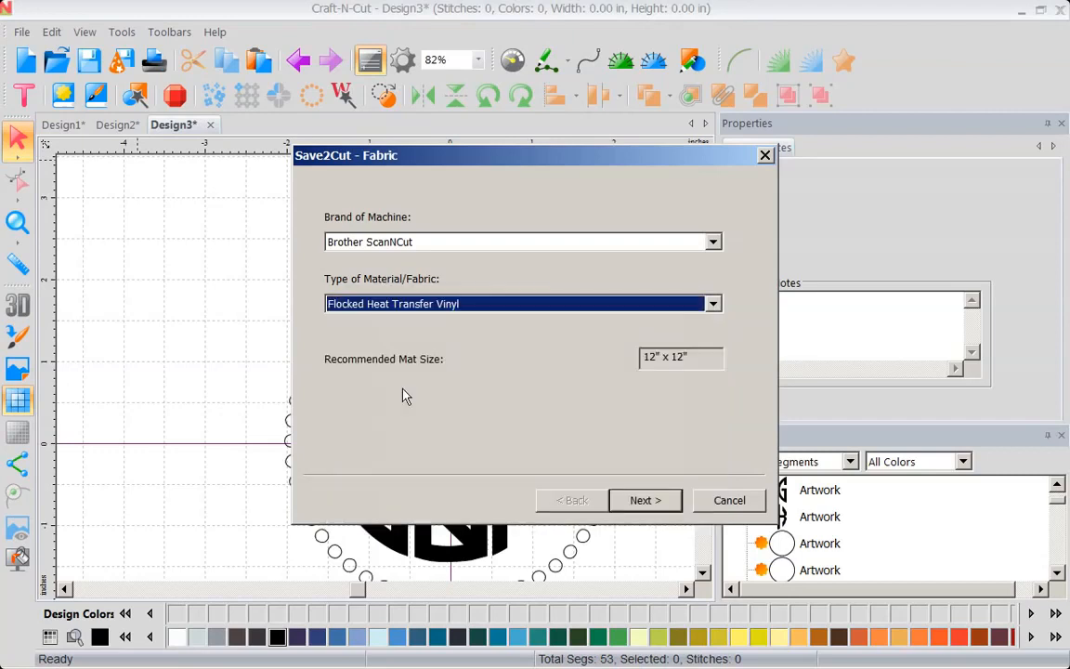
left_click(654, 501)
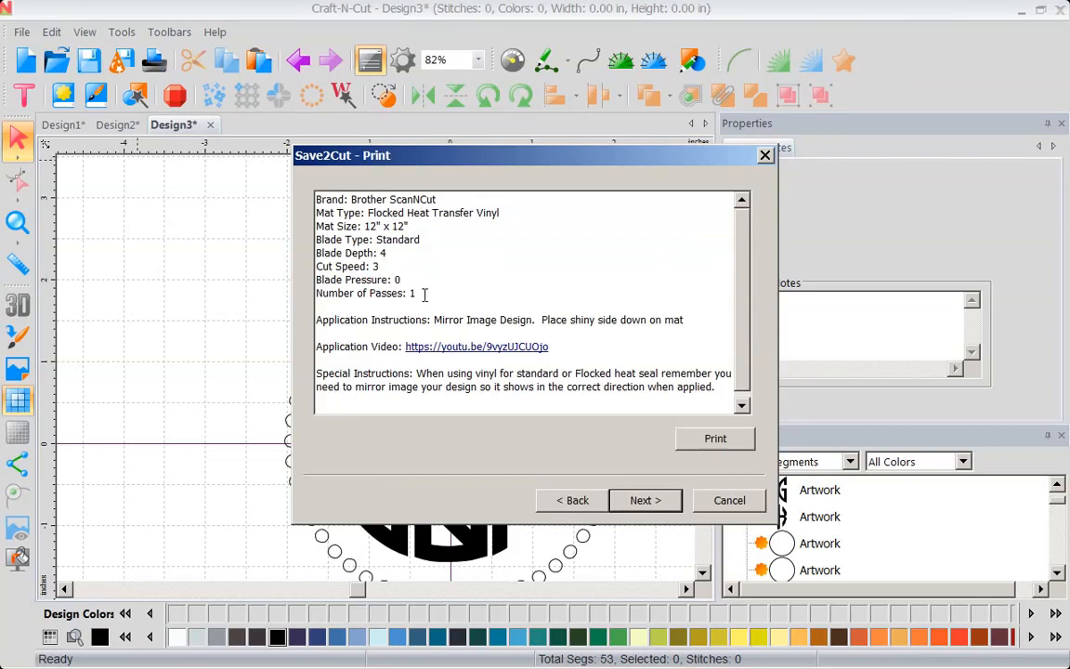
scroll(743, 334, "down", 1)
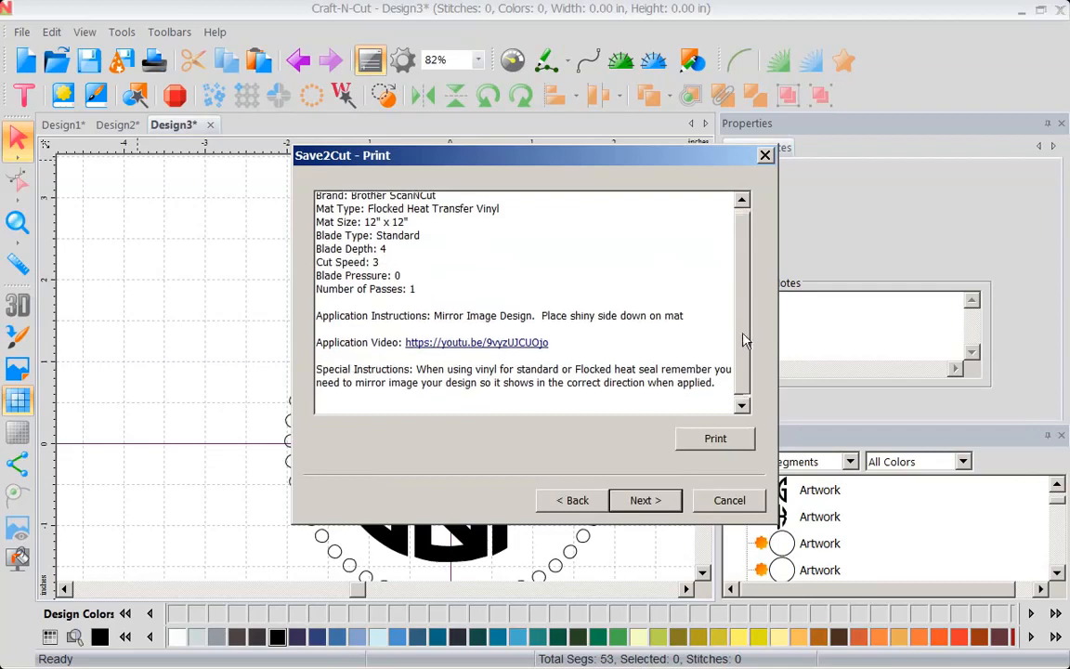
left_click(720, 499)
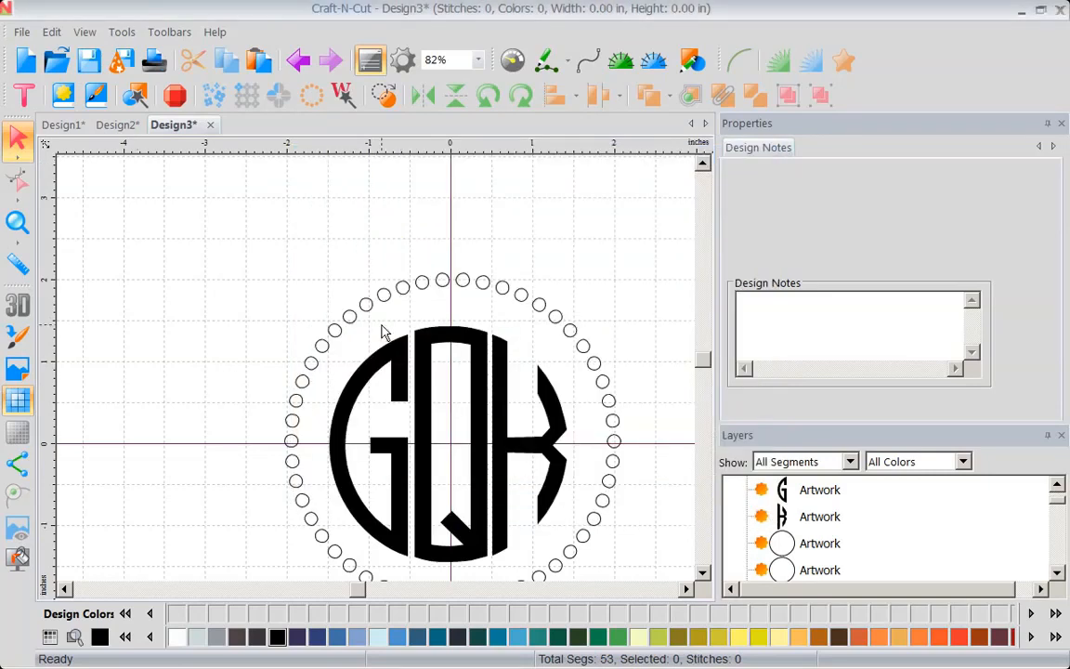